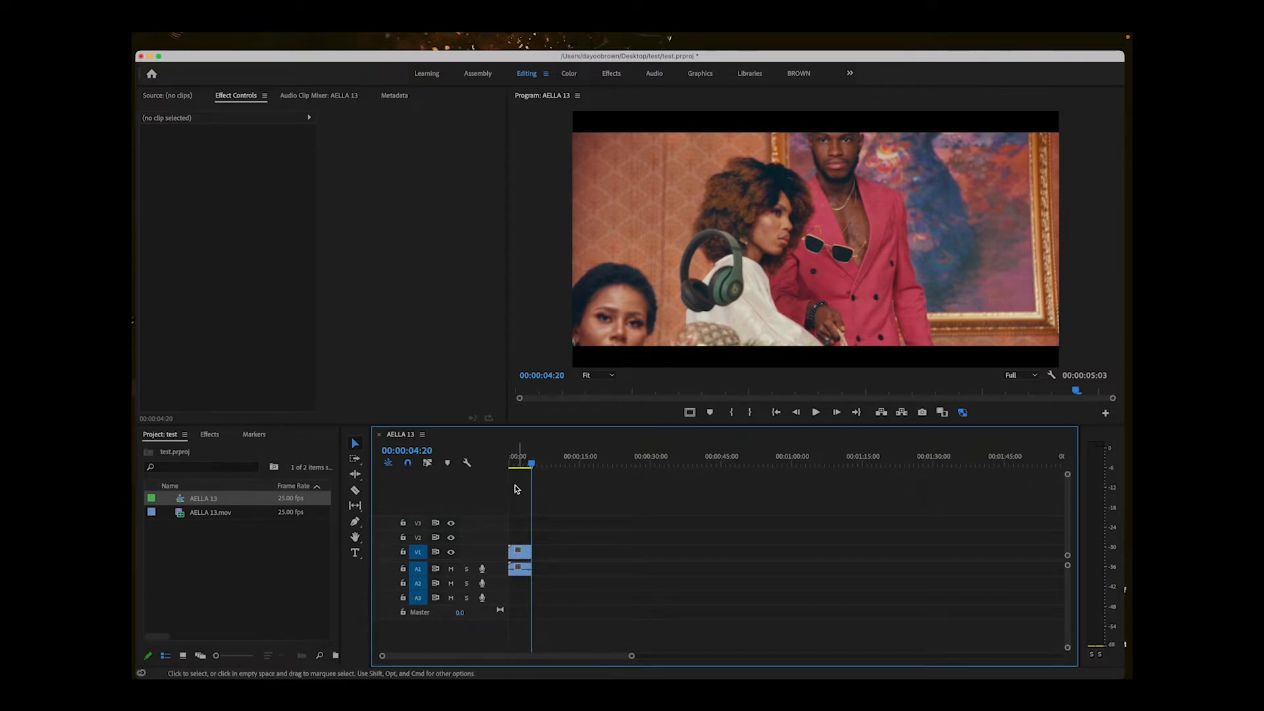
# Duplicate the AELLA 13 sequence within the project by copying and pasting it
pyautogui.click(520, 462)
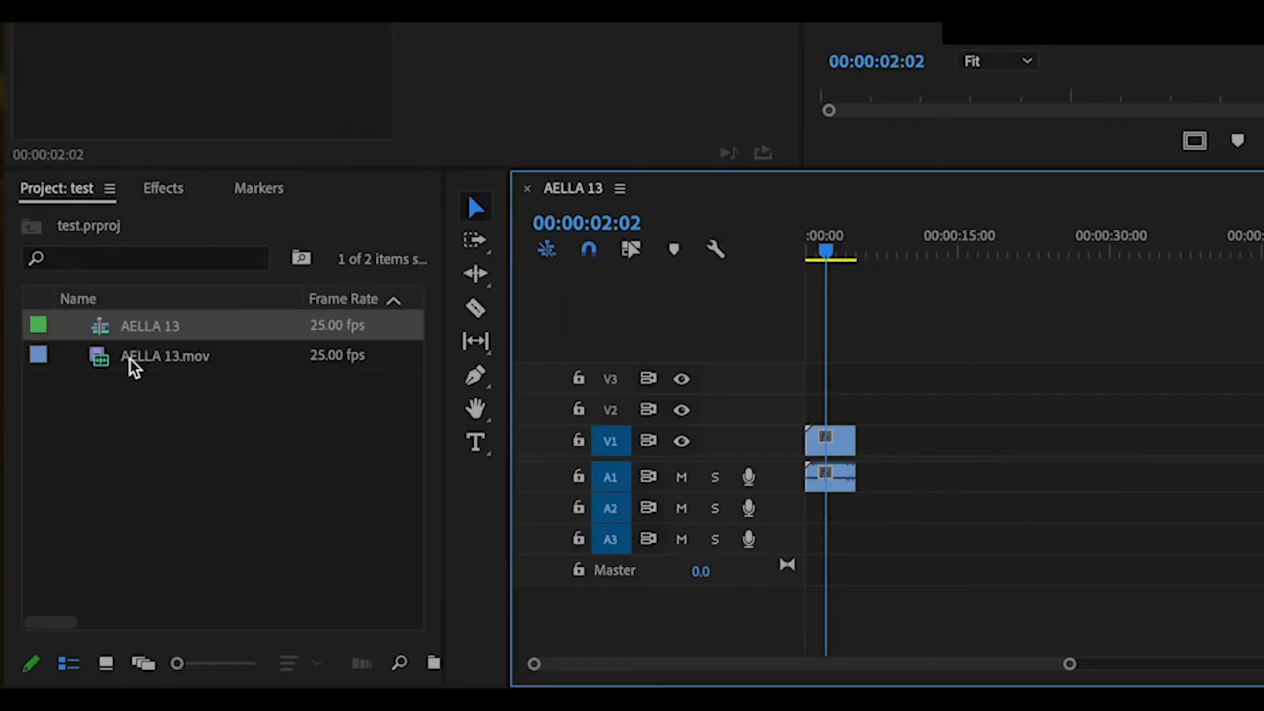
pyautogui.click(134, 367)
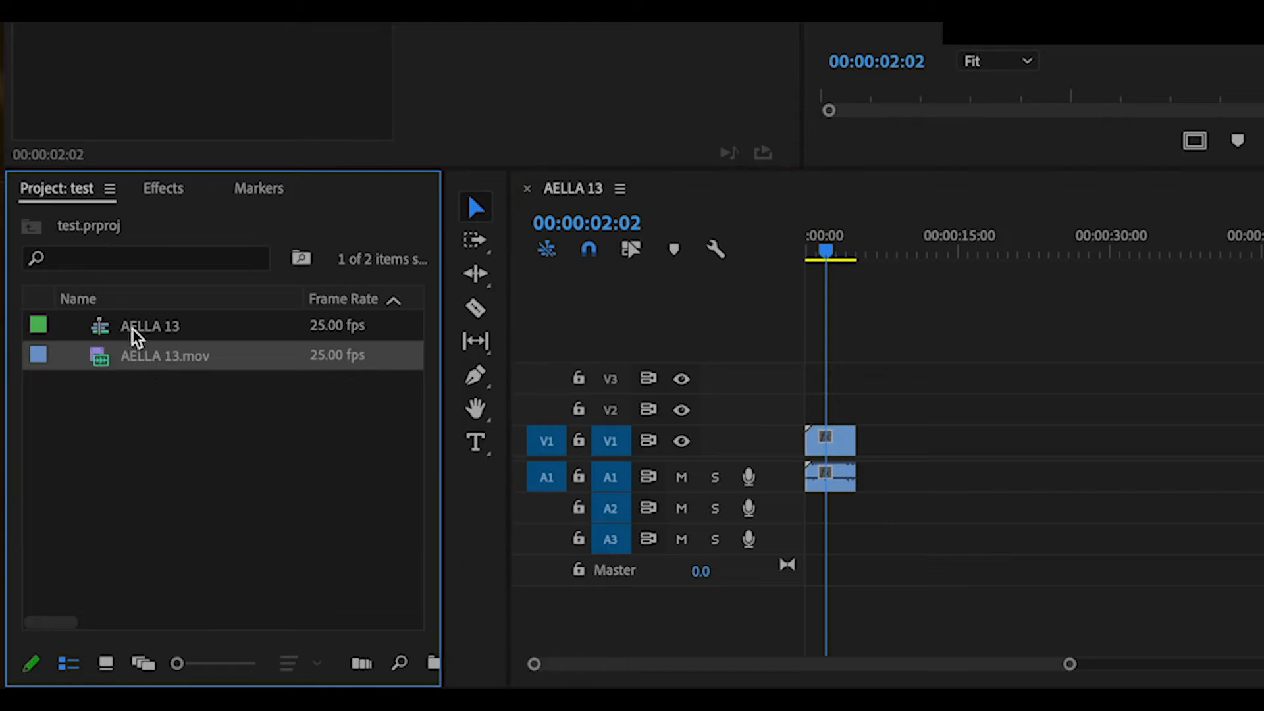
pyautogui.click(142, 332)
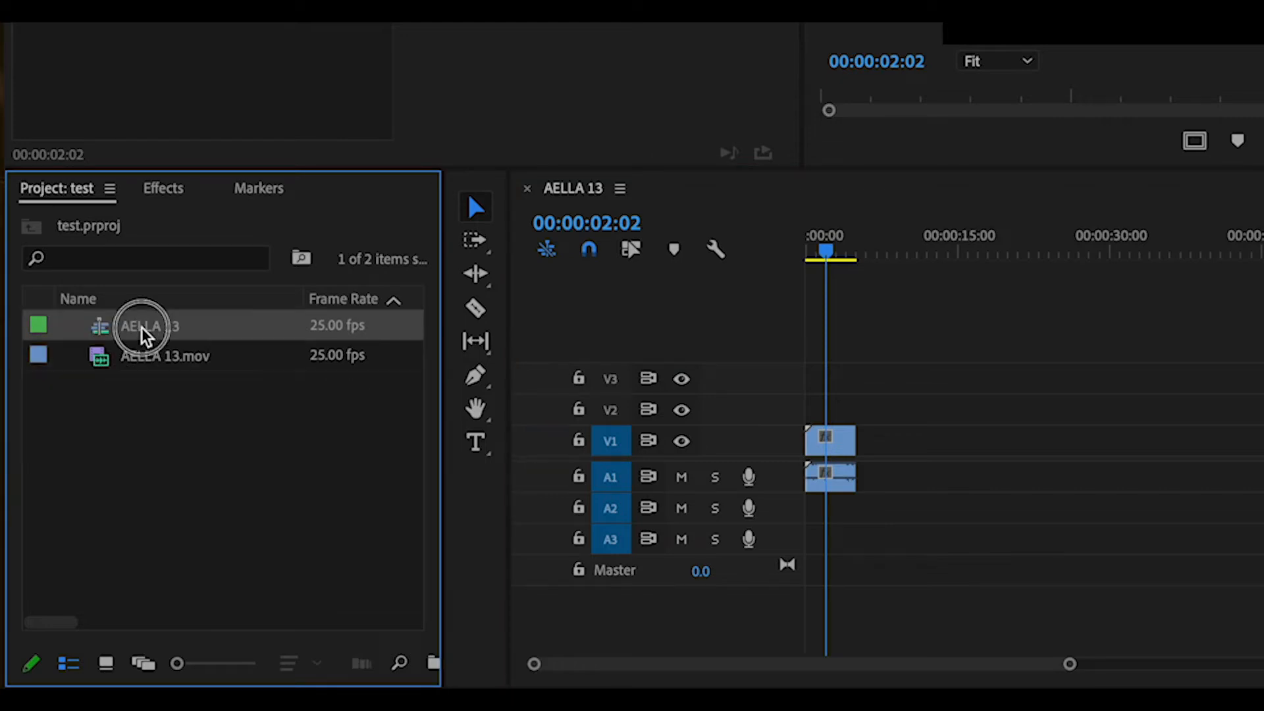
pyautogui.rightClick(106, 336)
pyautogui.click(139, 381)
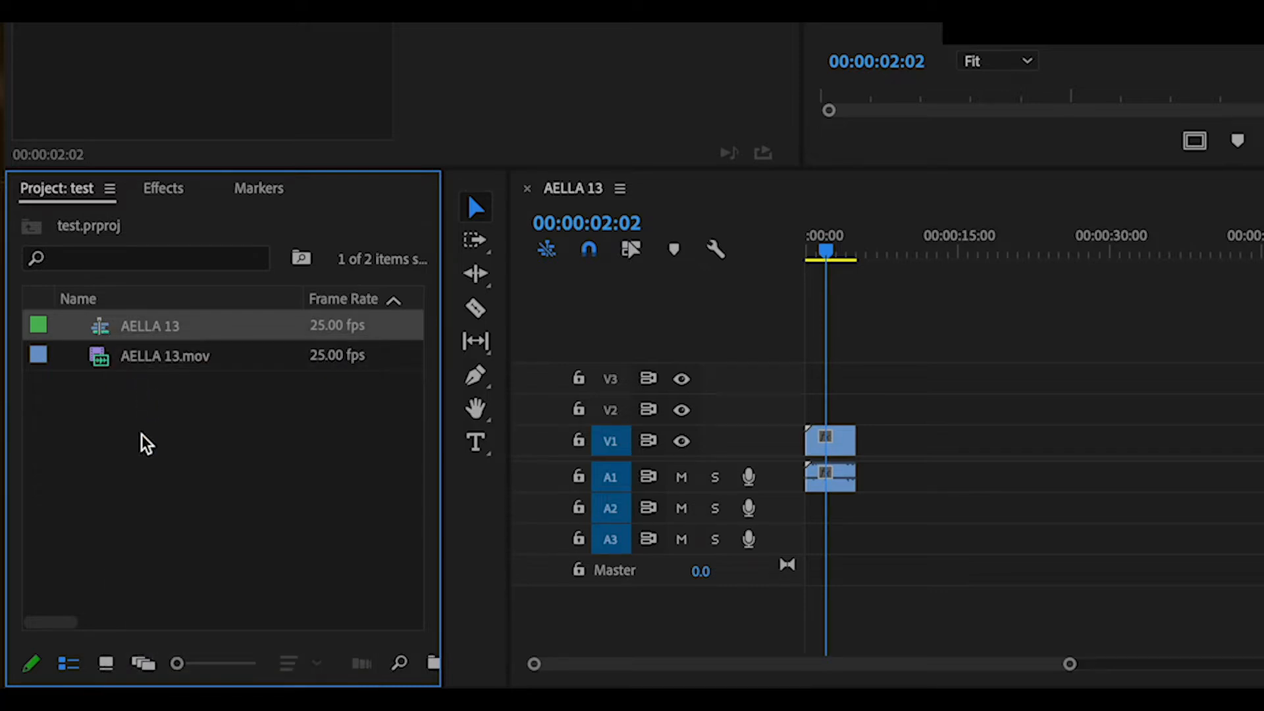
pyautogui.rightClick(141, 446)
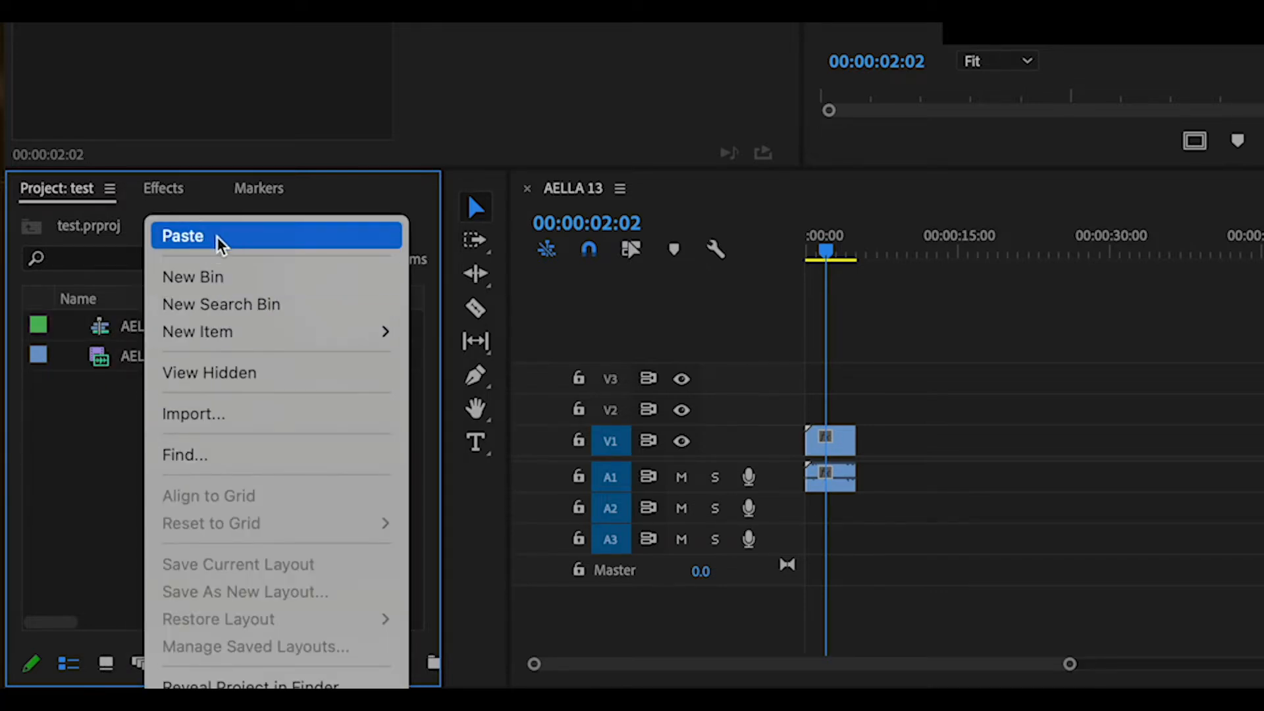
pyautogui.click(220, 241)
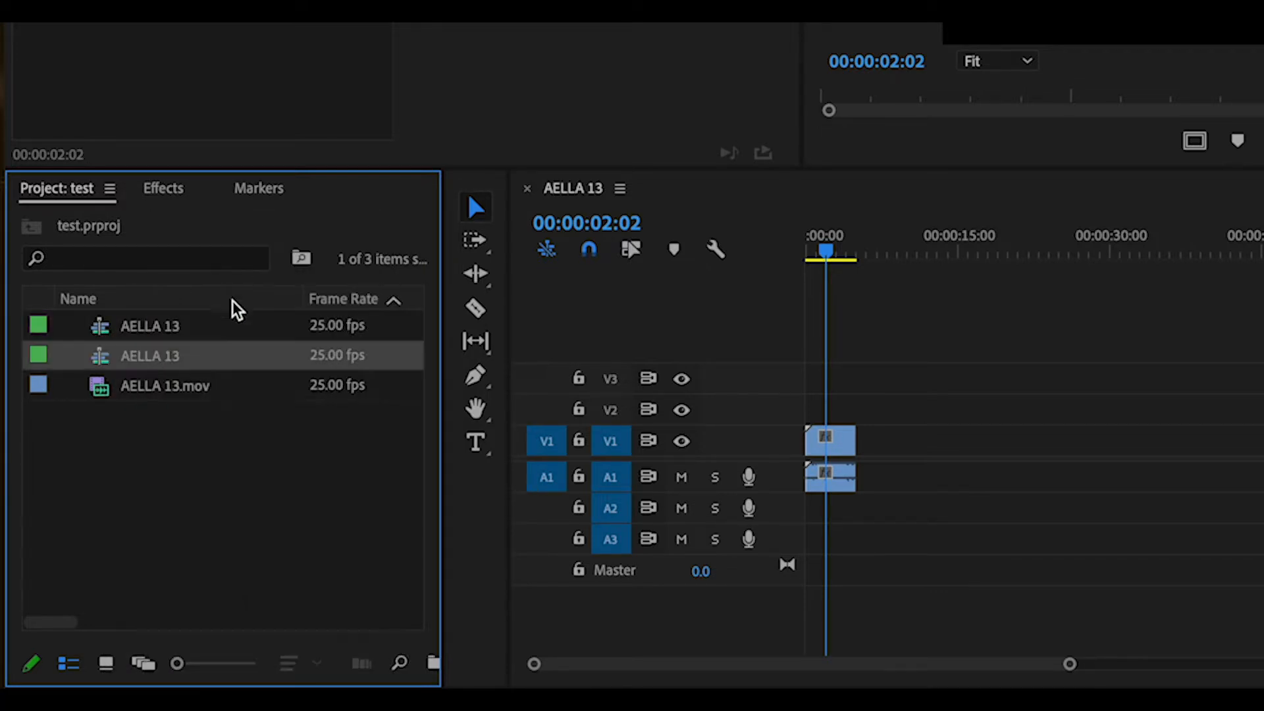
# Rename the duplicated sequence as AELLA 13 for AE
pyautogui.click(147, 361)
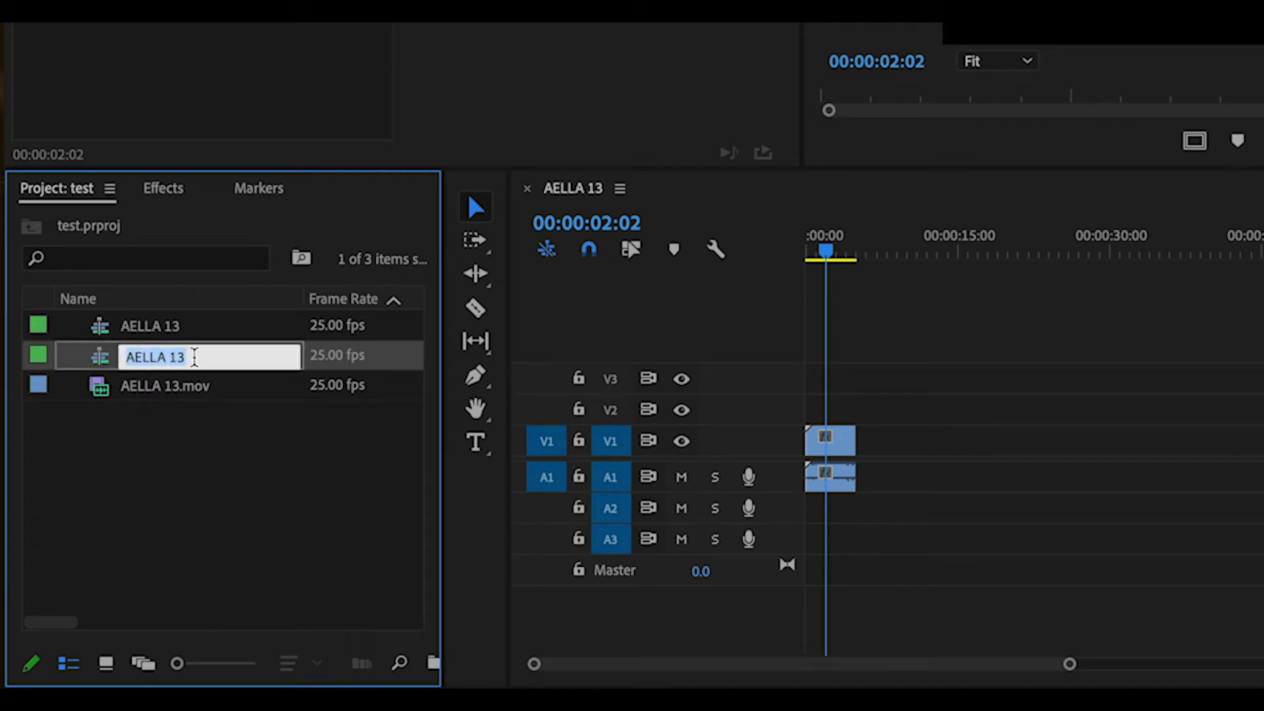
pyautogui.click(194, 358)
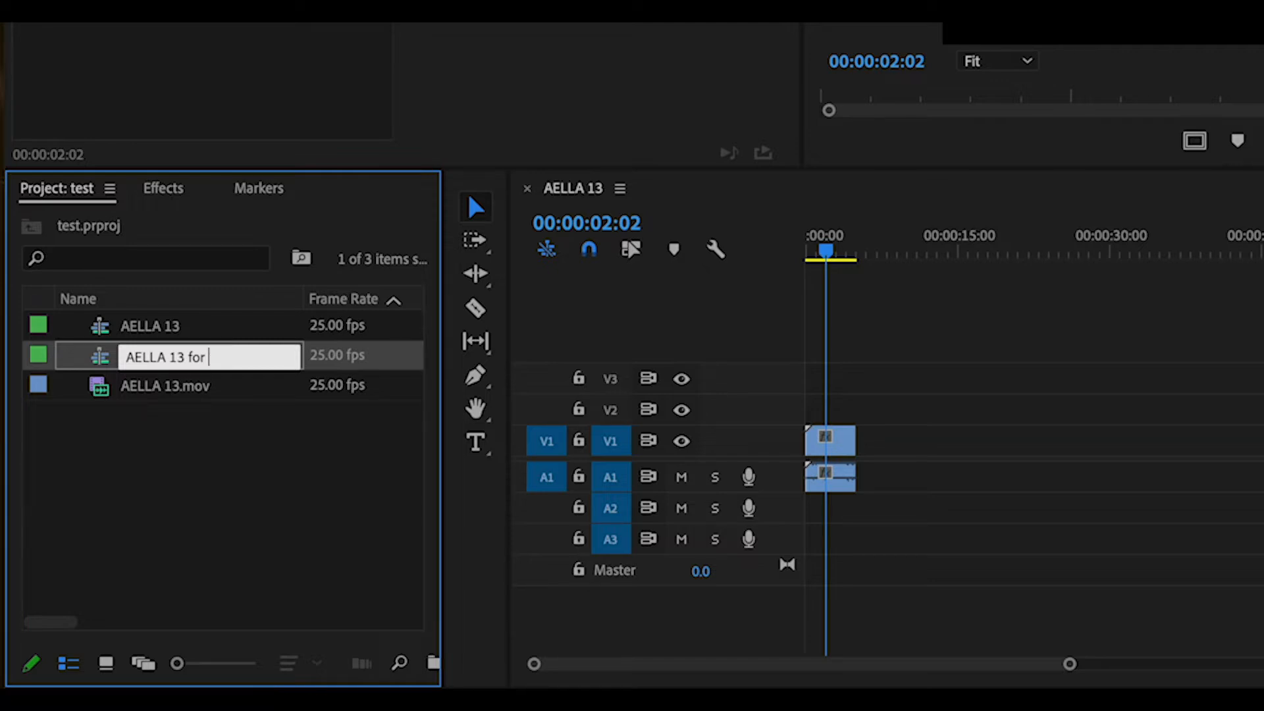
pyautogui.write('E')
pyautogui.click(220, 452)
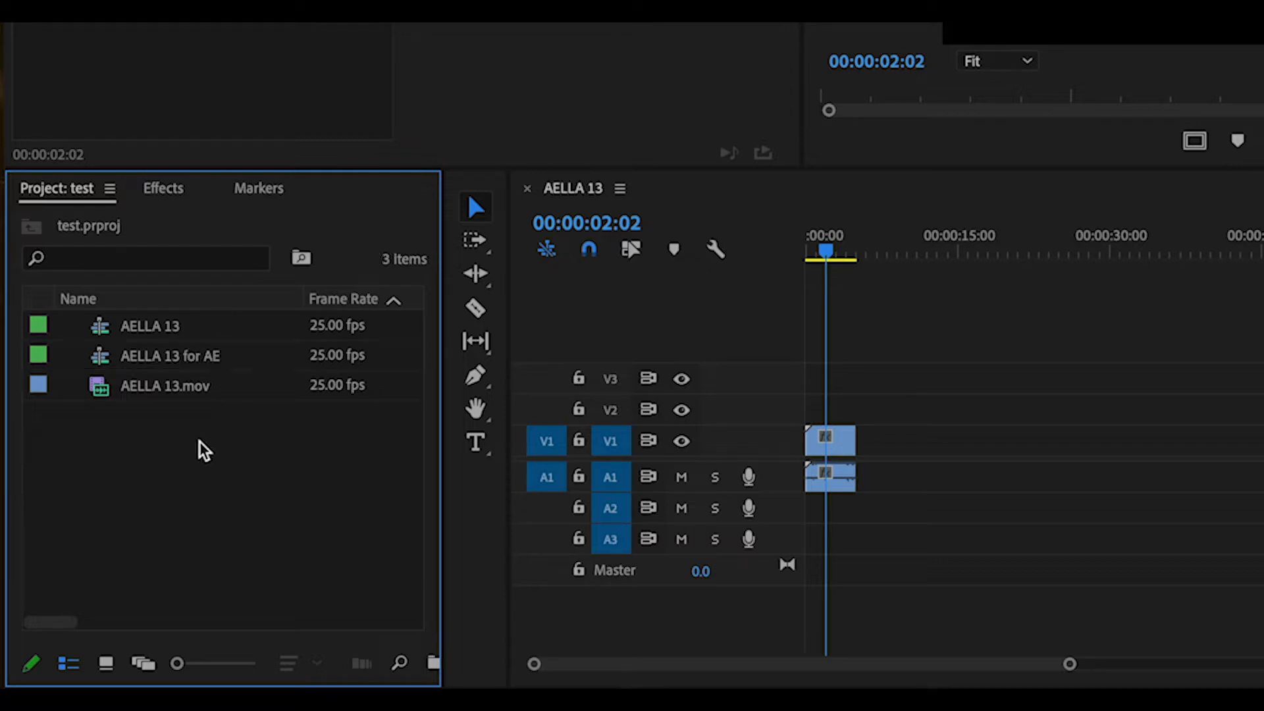
# Open the AELLA 13 for AE sequence in the timeline and compare it with the original AELLA 13 sequence
pyautogui.doubleClick(103, 359)
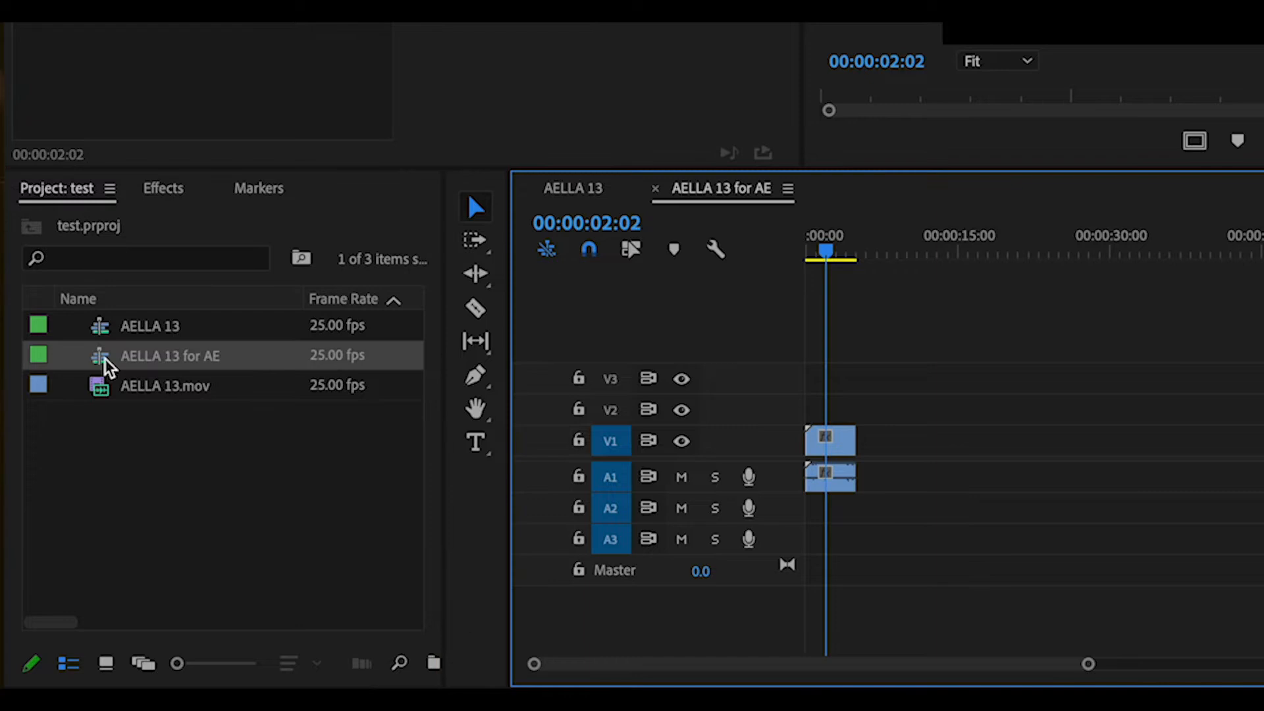
pyautogui.click(584, 191)
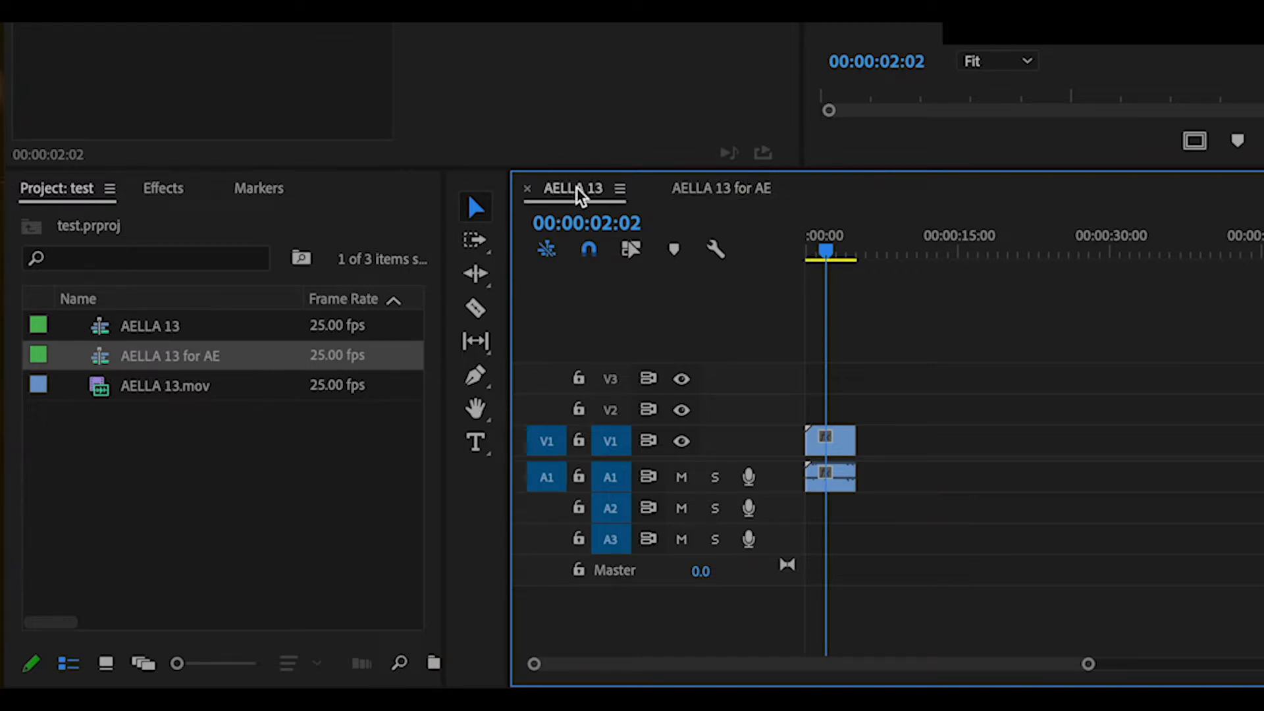
pyautogui.click(714, 191)
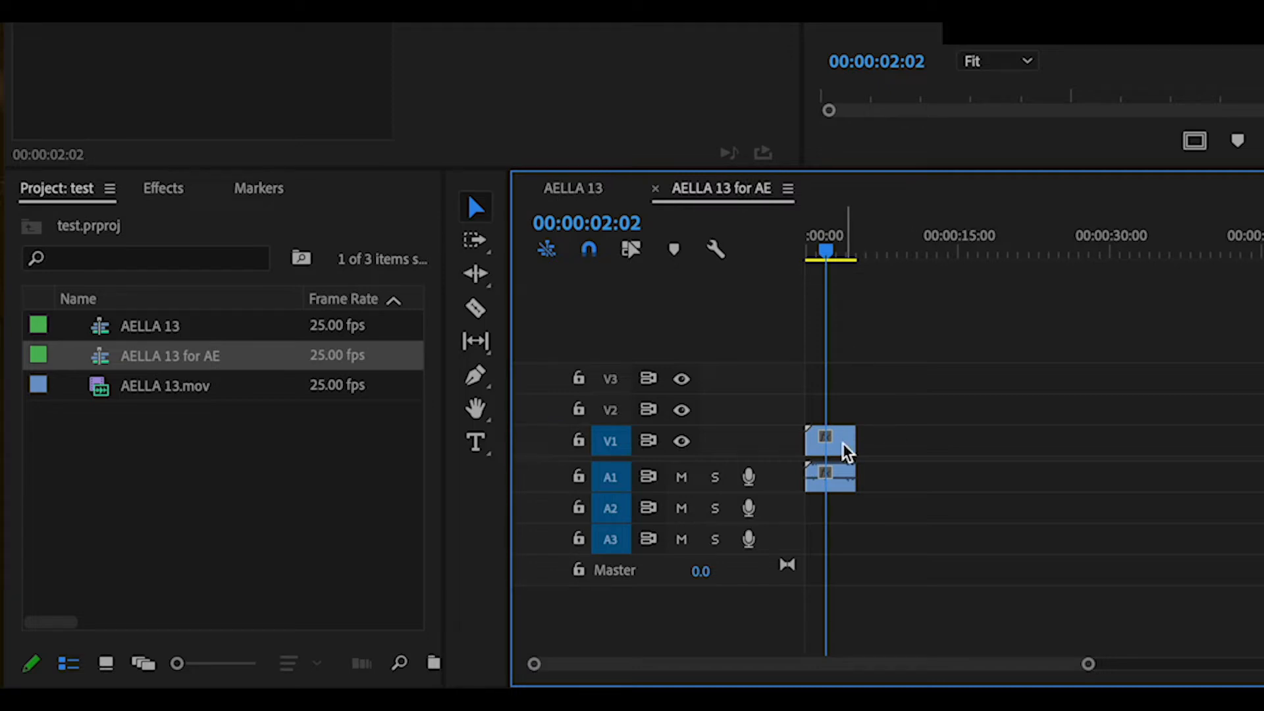
# Replace the video clip in the AELLA 13 for AE sequence with an After Effects composition
pyautogui.rightClick(844, 452)
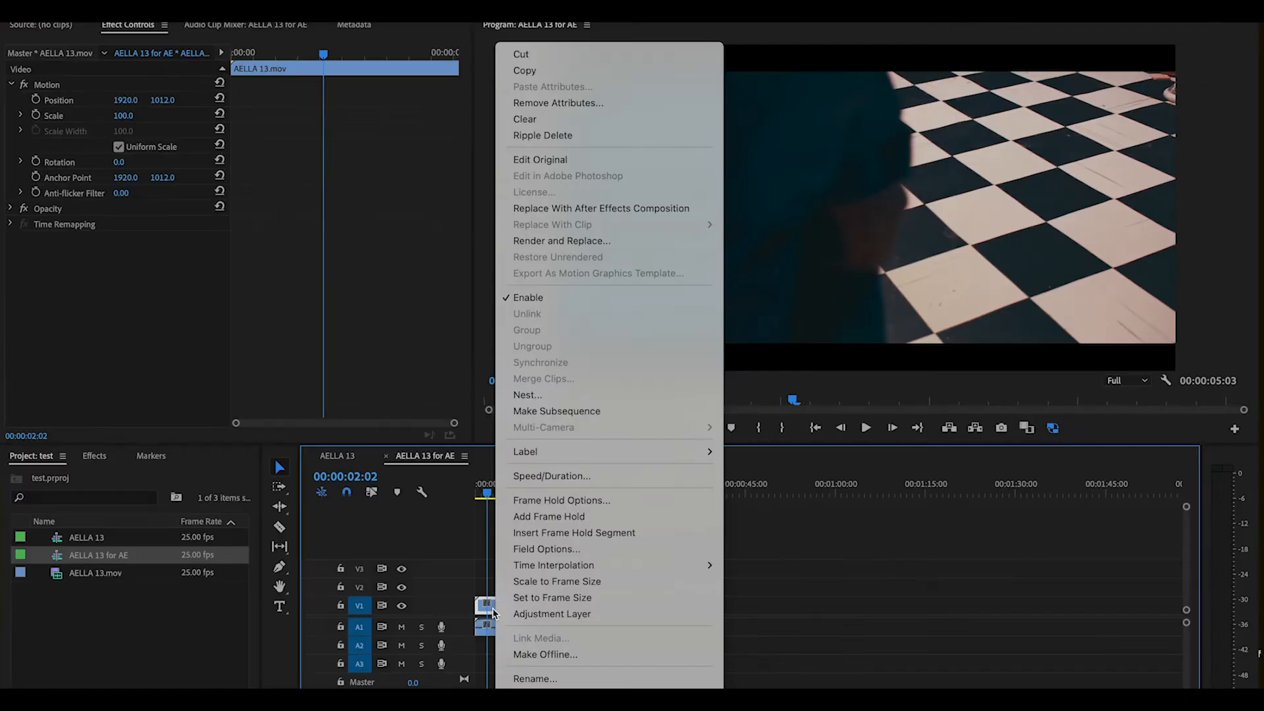
pyautogui.click(554, 210)
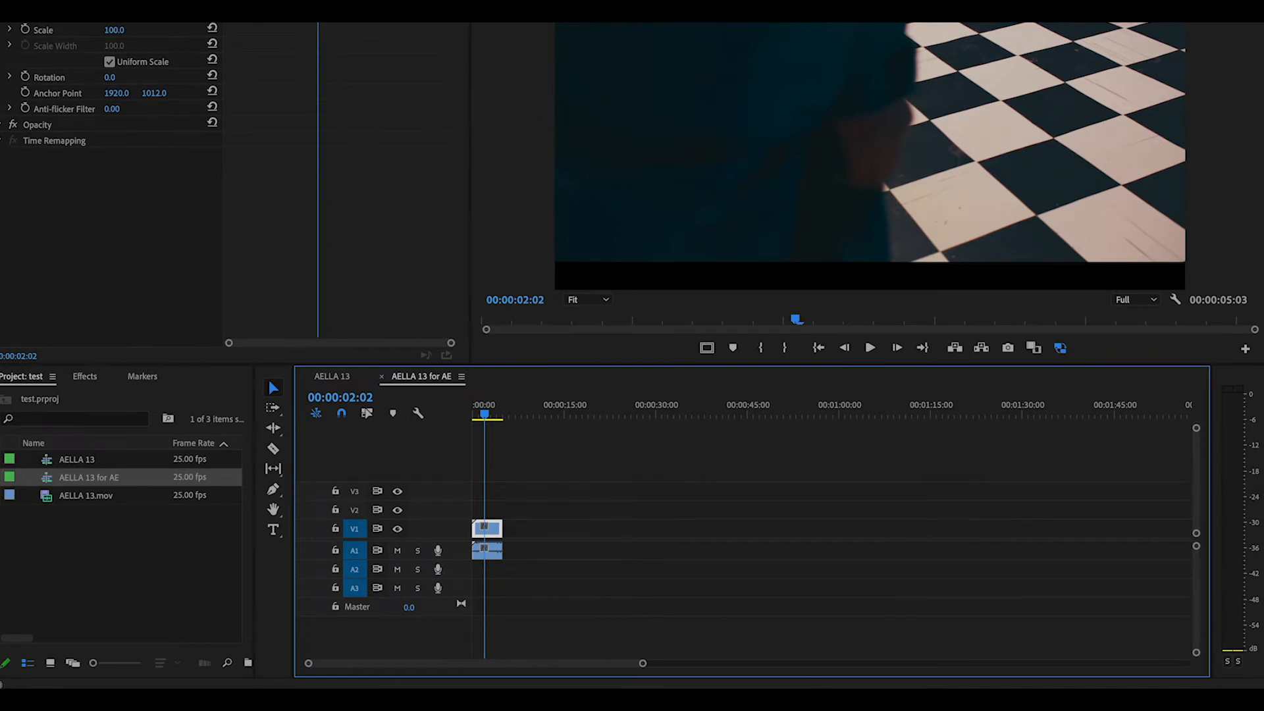
pyautogui.moveTo(827, 685)
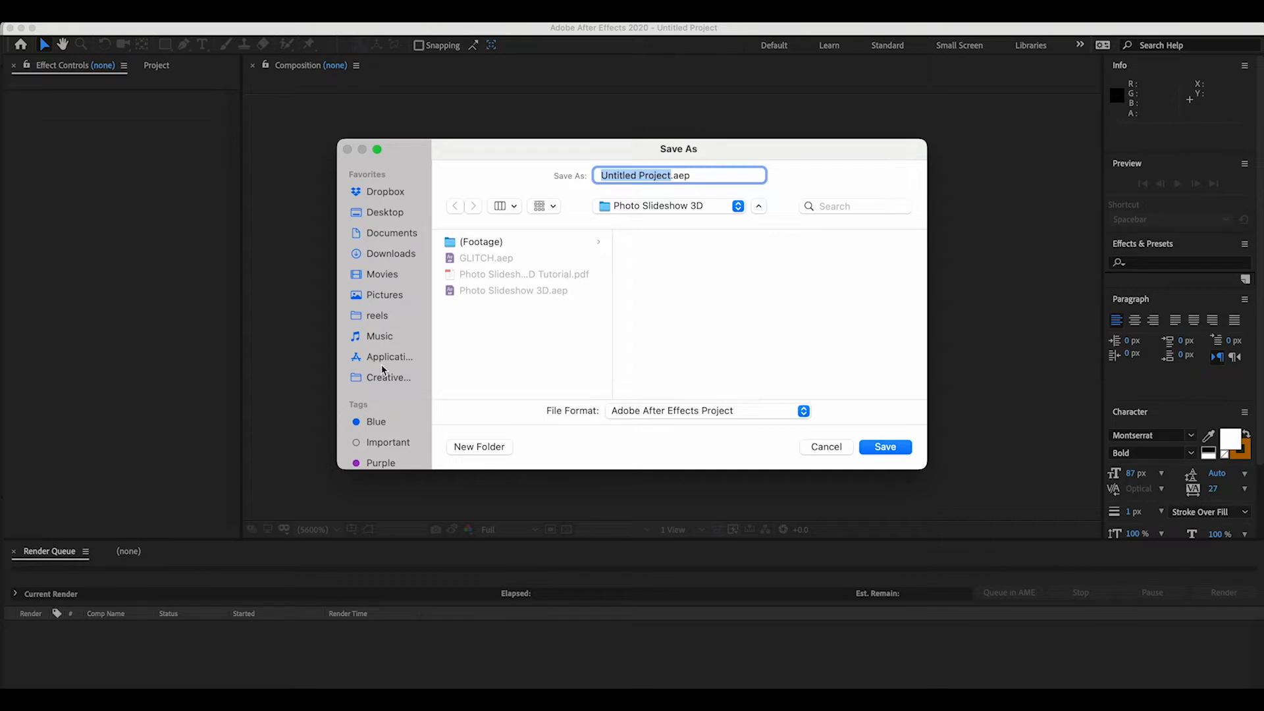
# Save the new After Effects project as test.aep in the test folder on the Desktop
pyautogui.click(389, 214)
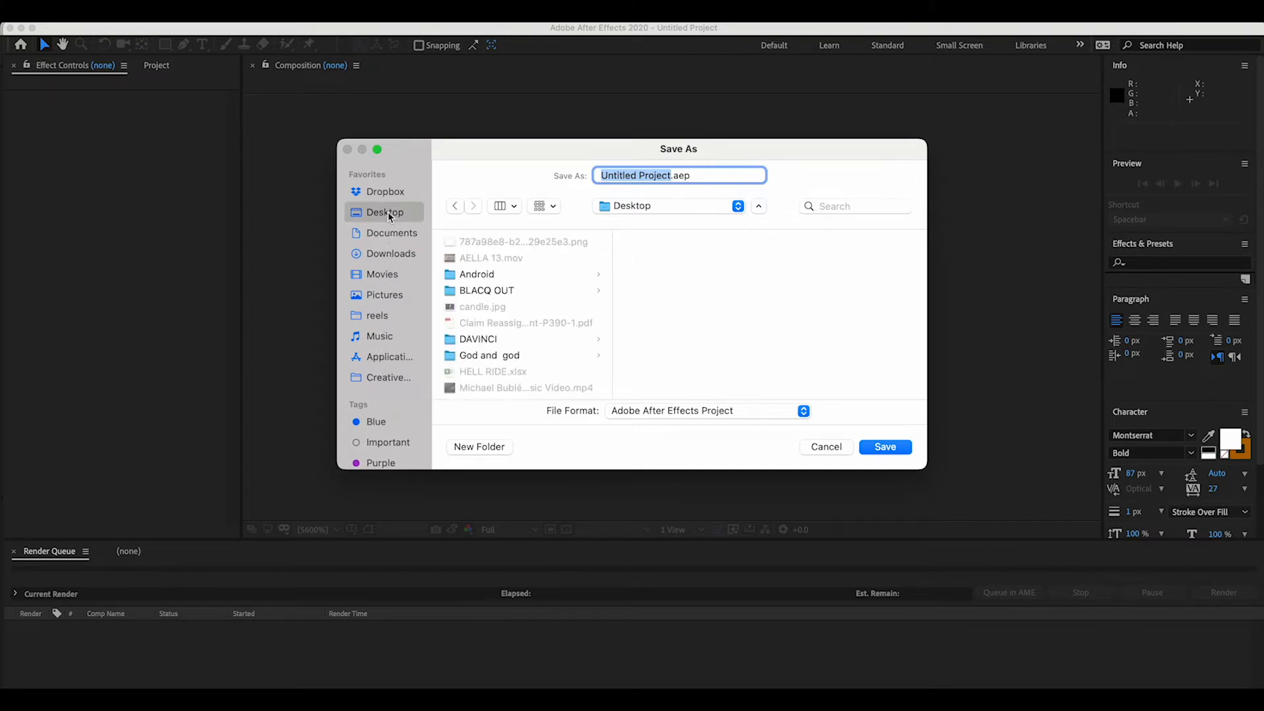
pyautogui.scroll(-10, 486, 362)
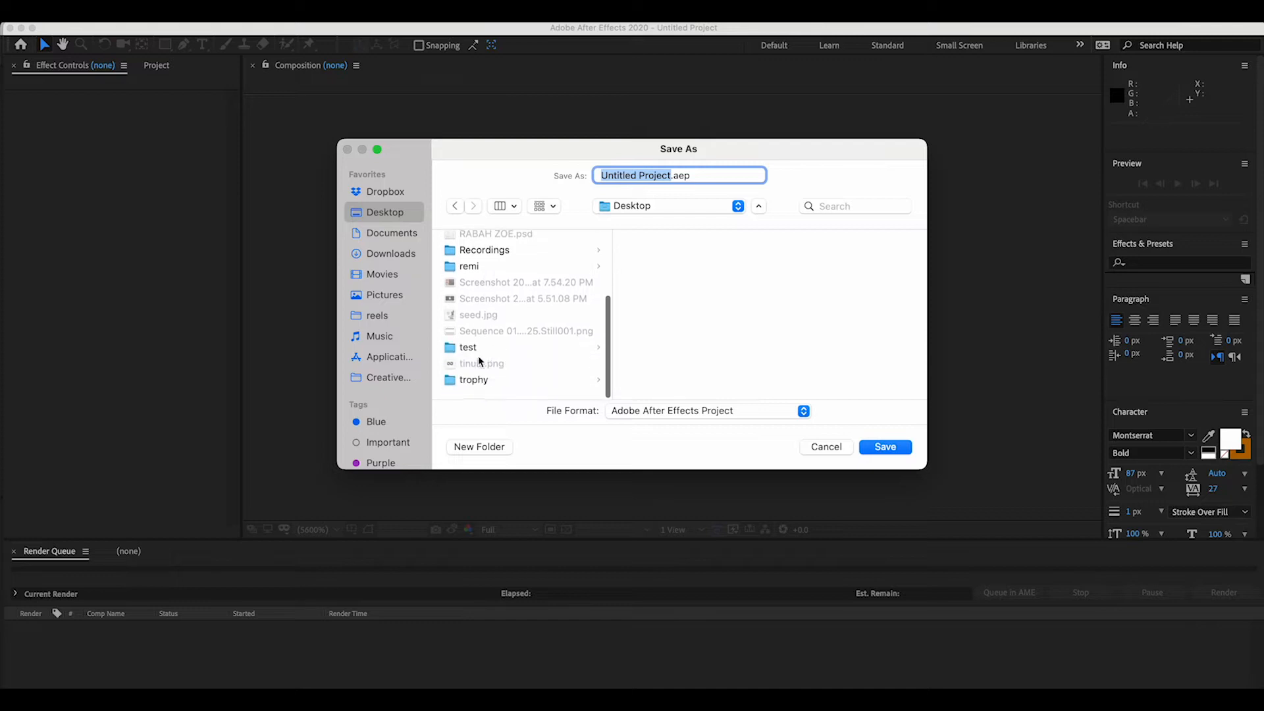
pyautogui.click(466, 353)
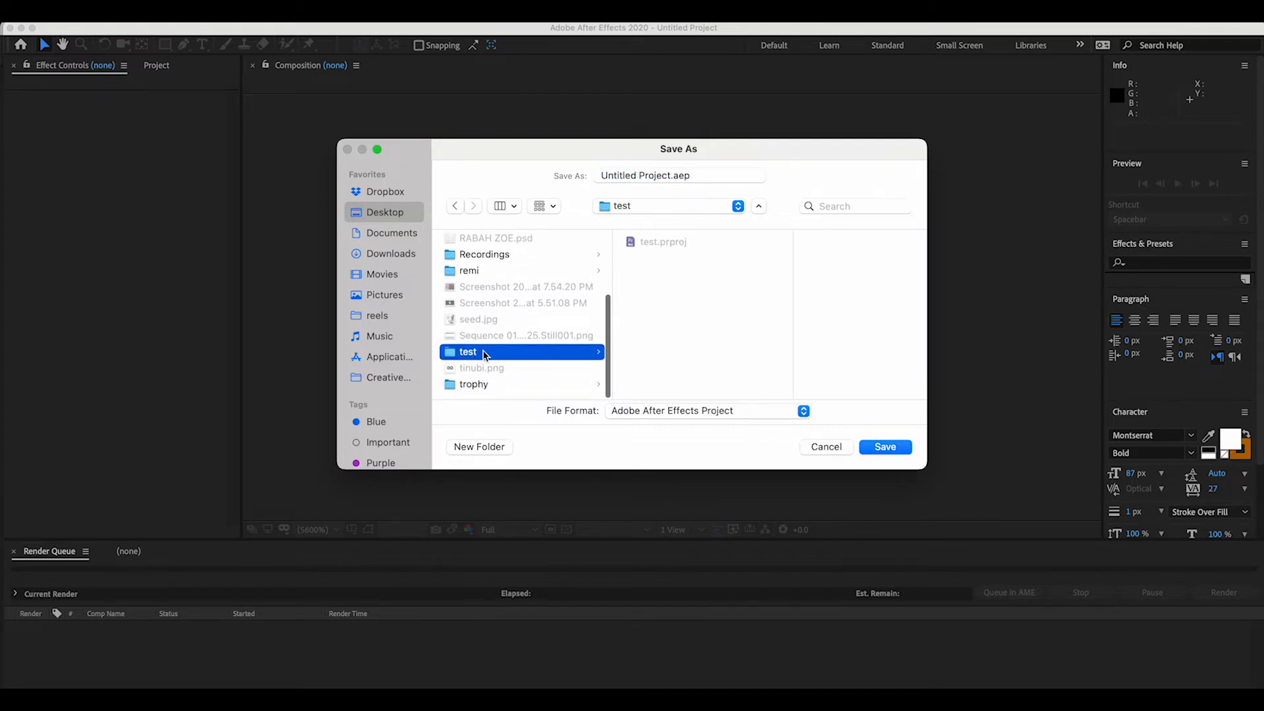
pyautogui.click(669, 175)
pyautogui.write('test')
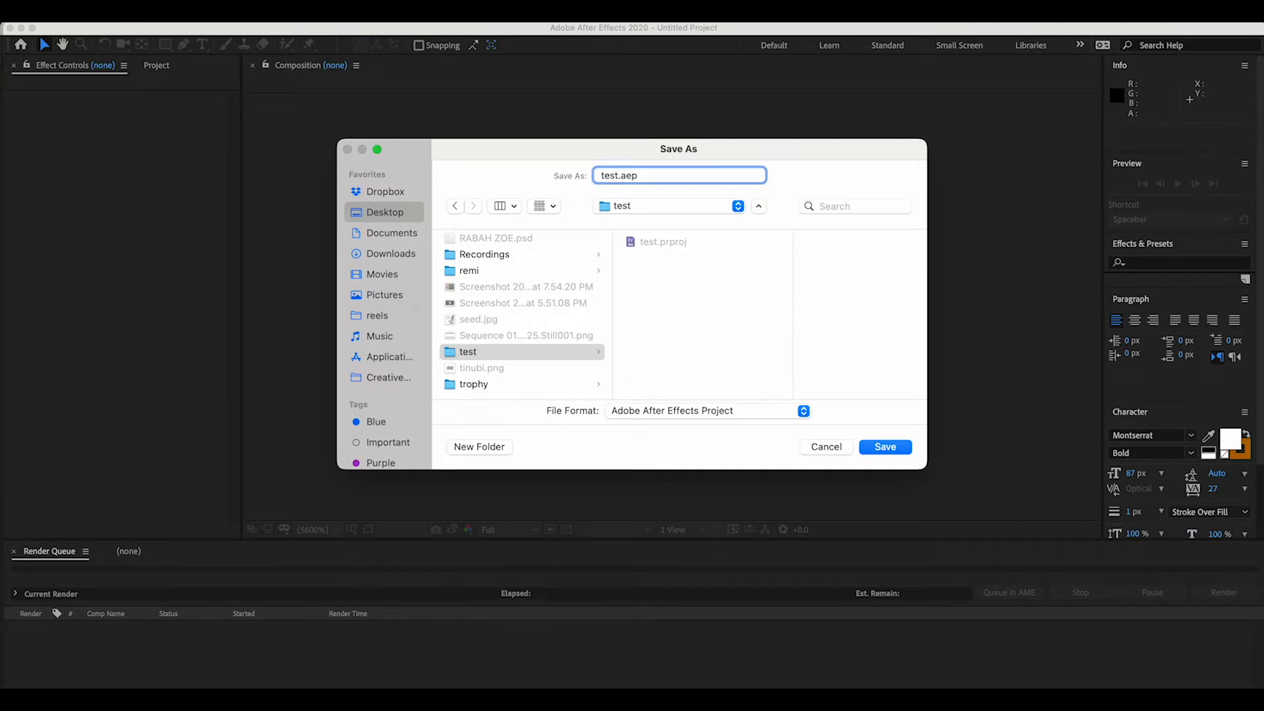
pyautogui.press('Return')
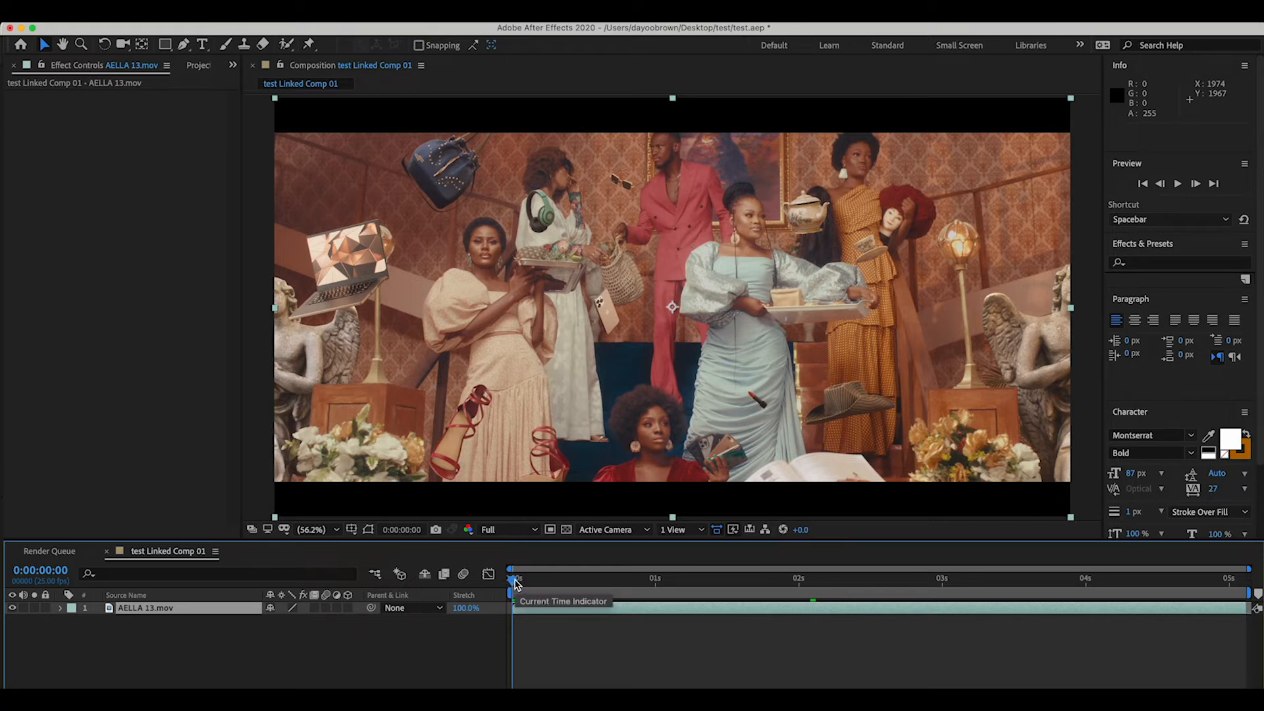
# Preview the linked composition and set the current time to 0:00:02:13
pyautogui.press('space')
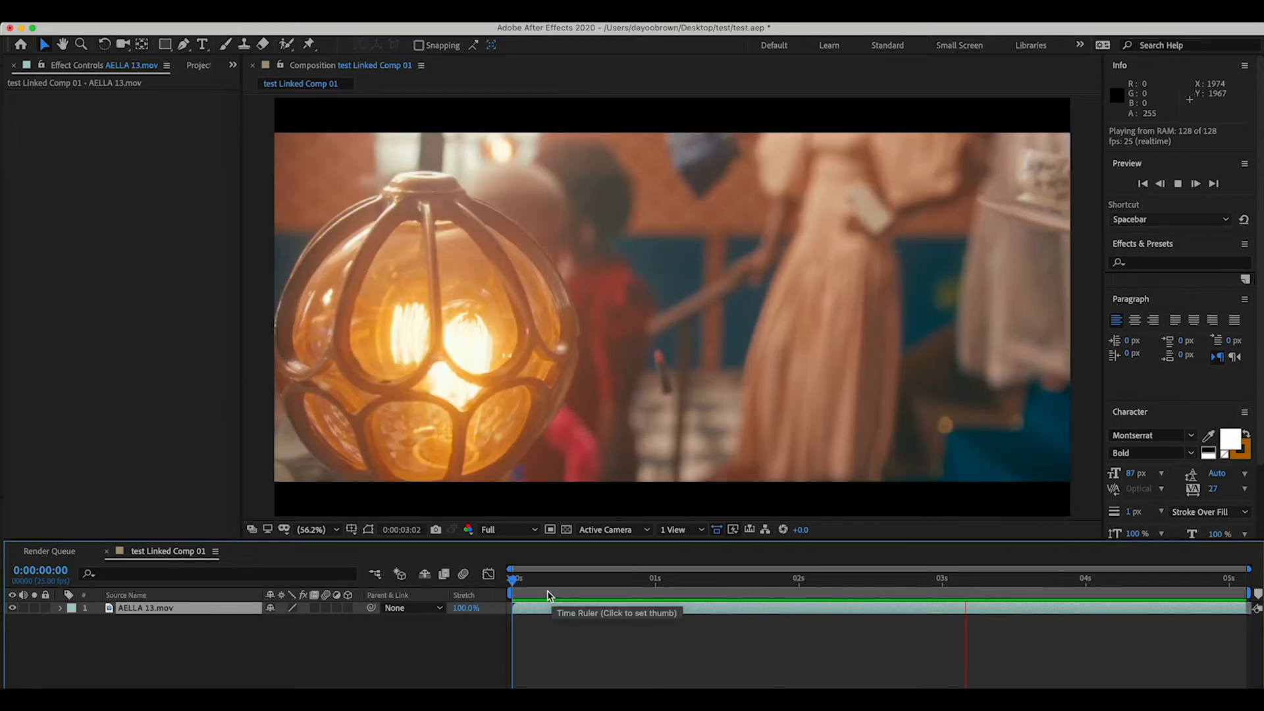
pyautogui.press('space')
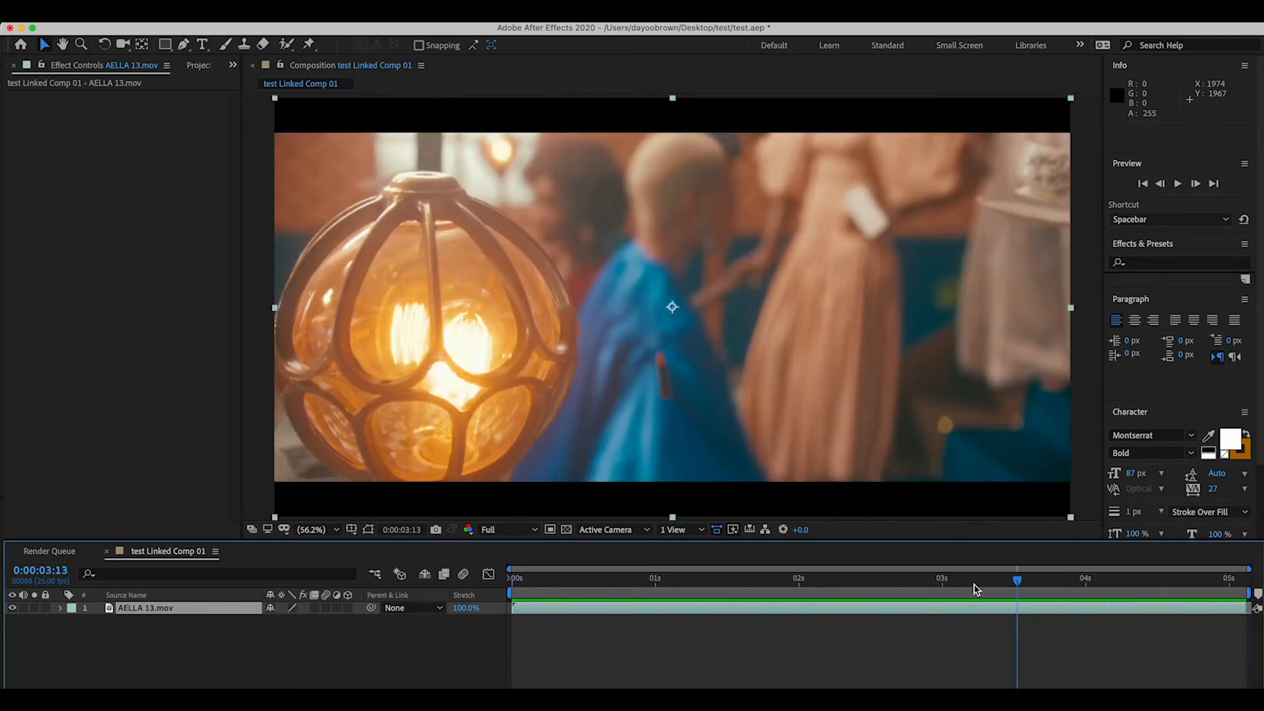
pyautogui.moveTo(1019, 581); pyautogui.dragTo(872, 586)
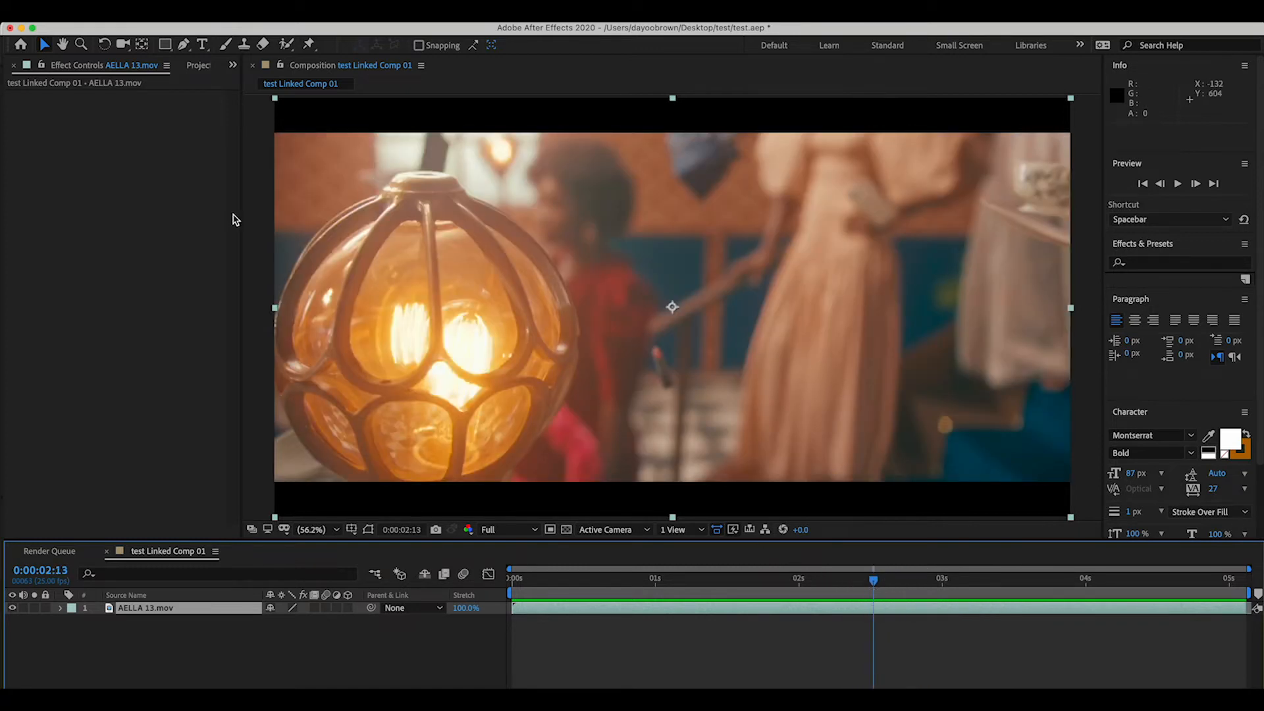
# Add the text "AELLA APP IS THE BEST" split over two lines and position it in the lower right of the frame
pyautogui.click(203, 45)
pyautogui.click(689, 283)
pyautogui.write('AELLA APP IS THE BEST')
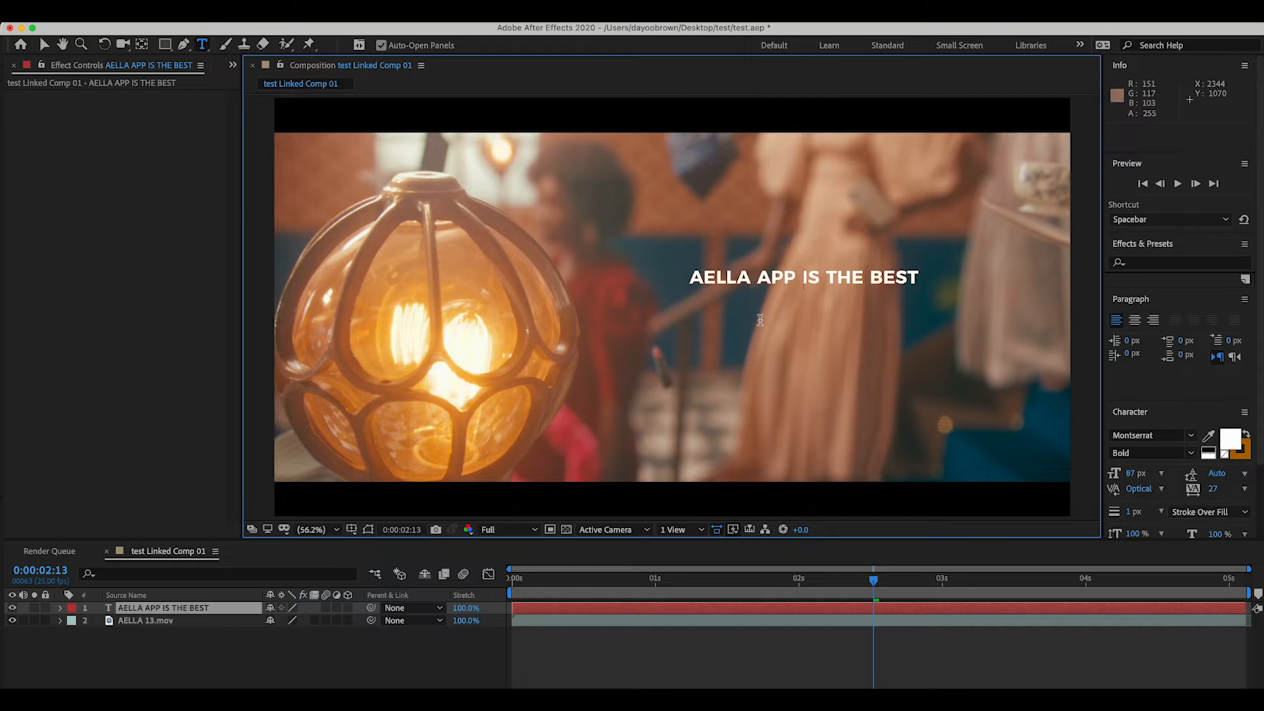
pyautogui.click(804, 278)
pyautogui.press('Return')
pyautogui.click(44, 44)
pyautogui.moveTo(786, 290); pyautogui.dragTo(878, 429)
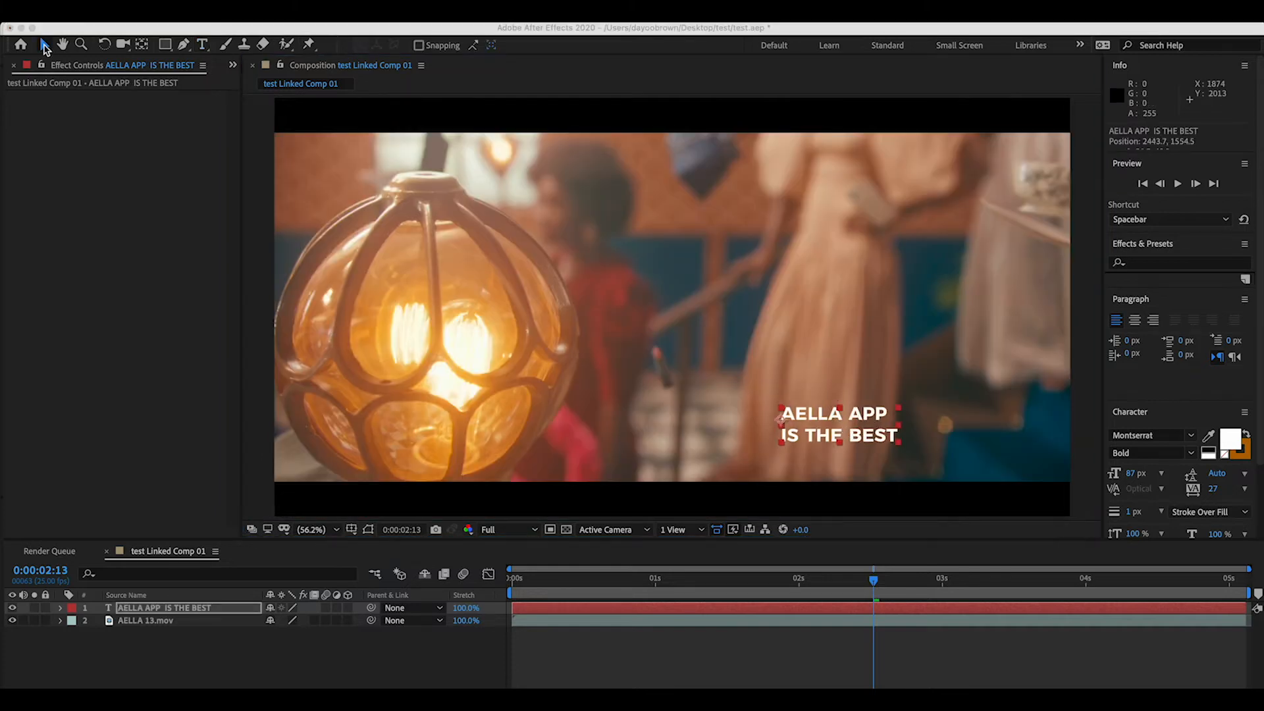
# Enlarge the AELLA APP line and set the tracking of the IS THE BEST line to 490
pyautogui.click(45, 48)
pyautogui.doubleClick(837, 436)
pyautogui.moveTo(783, 415); pyautogui.dragTo(894, 415)
pyautogui.moveTo(1130, 475); pyautogui.dragTo(1145, 474)
pyautogui.moveTo(784, 440); pyautogui.dragTo(898, 441)
pyautogui.moveTo(1213, 490); pyautogui.dragTo(1224, 502)
pyautogui.click(836, 436)
pyautogui.click(45, 45)
pyautogui.click(800, 652)
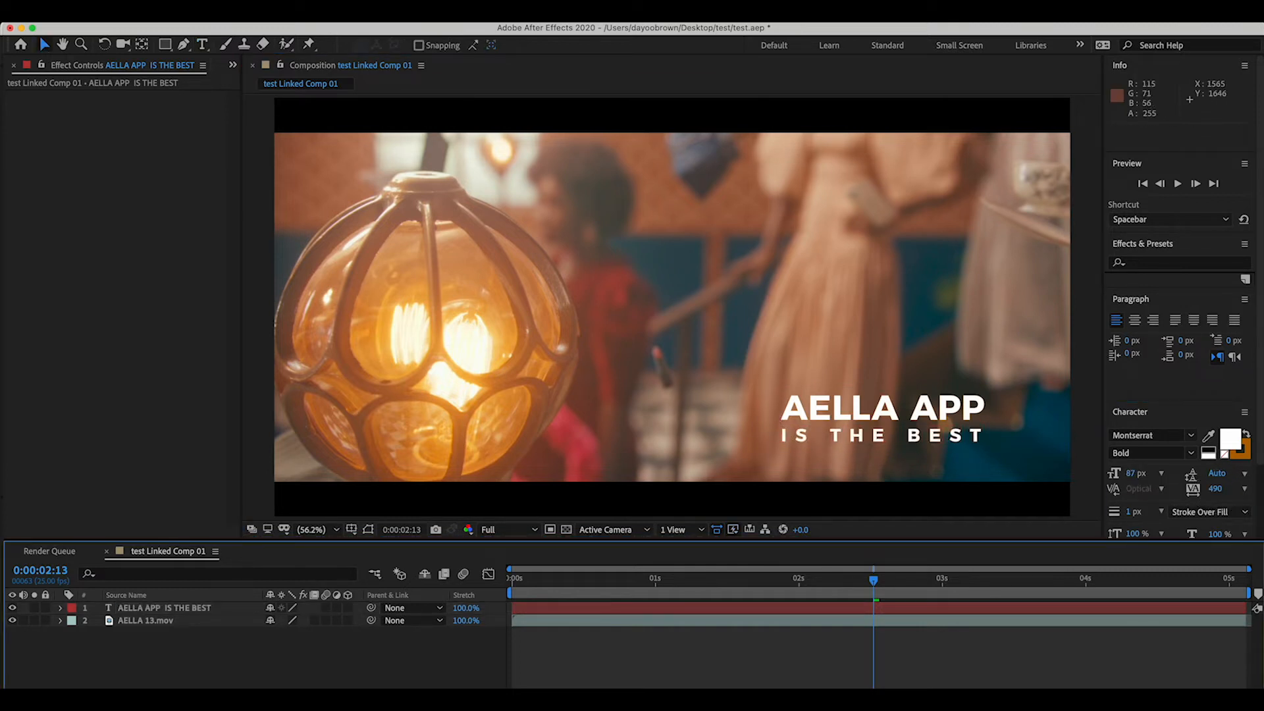
# Switch to the browser, search Google Images for "aella card" and open the blue debit card image
pyautogui.click(232, 699)
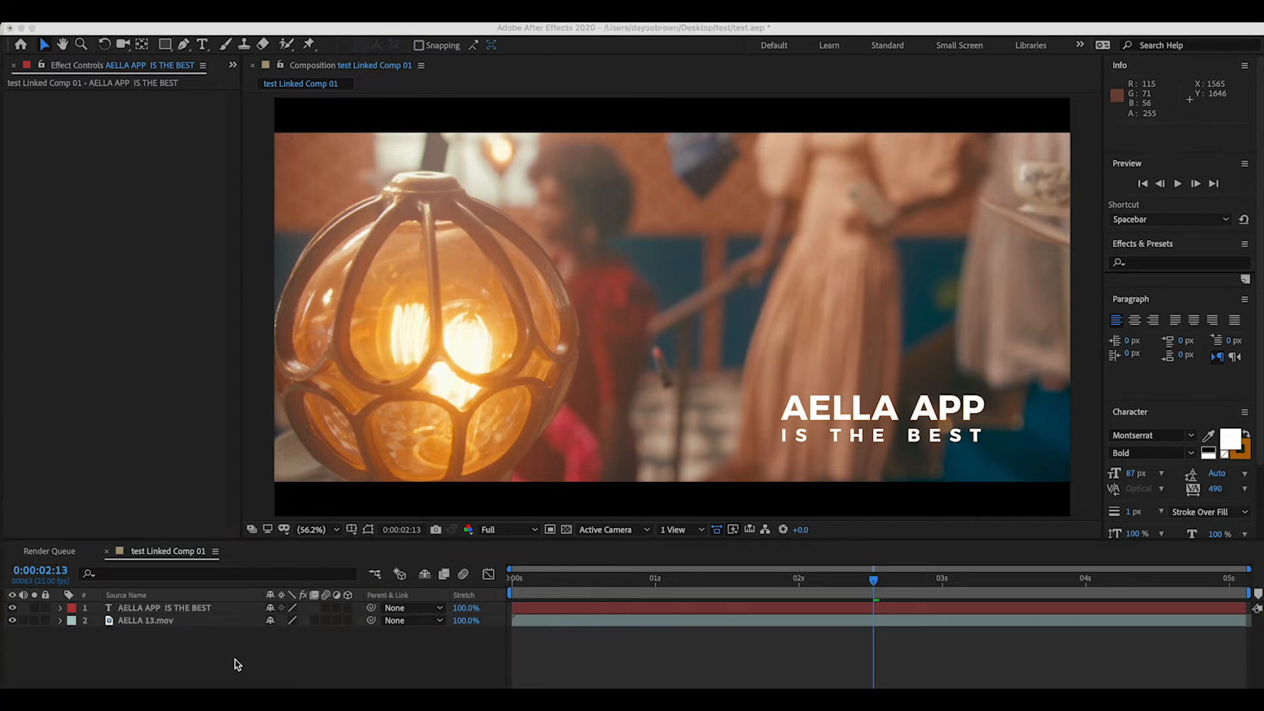
pyautogui.write('aella card')
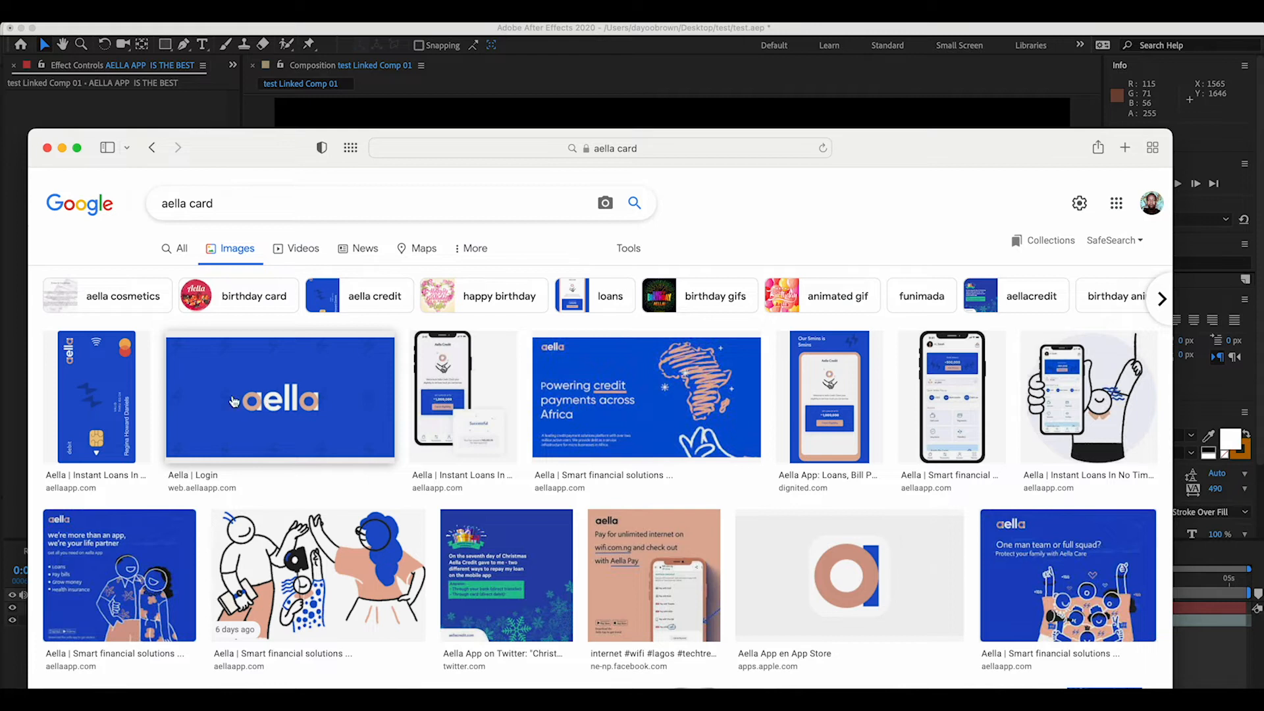
pyautogui.click(105, 398)
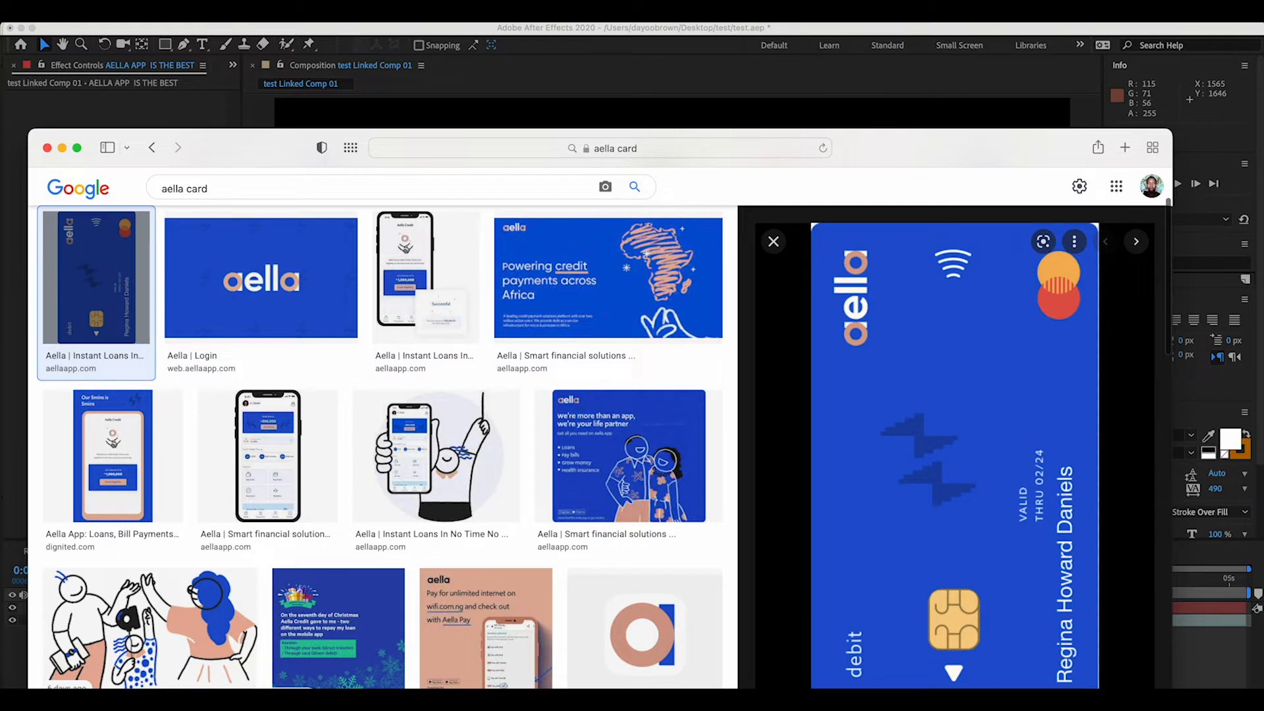
# Open the Desktop's test folder in Finder and save the debit card image from the browser into it
pyautogui.press('super+Tab')
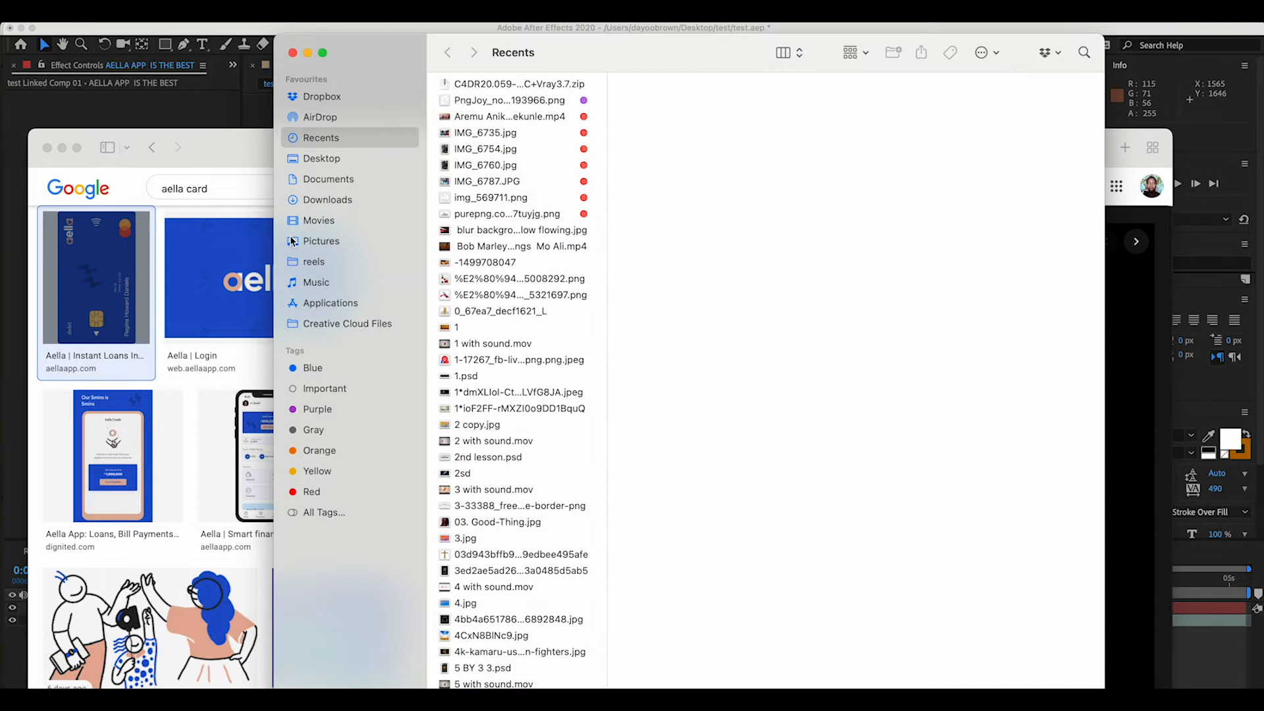
pyautogui.click(320, 159)
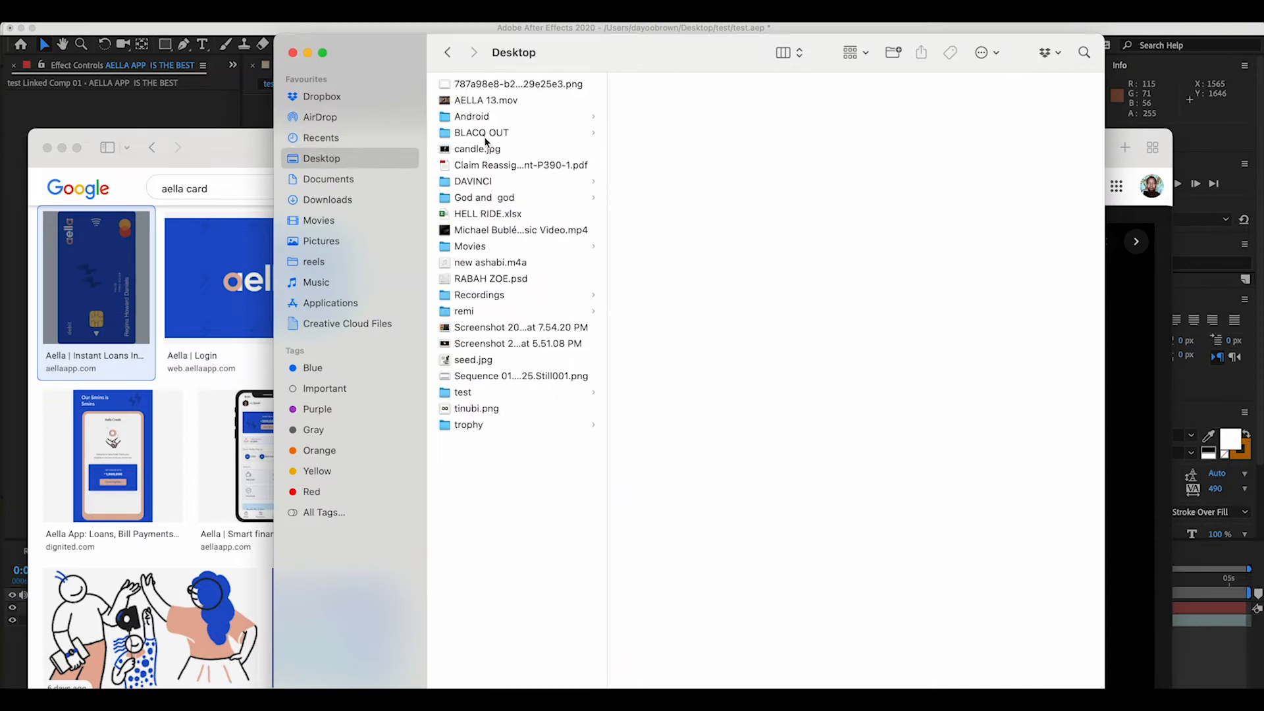
pyautogui.click(472, 393)
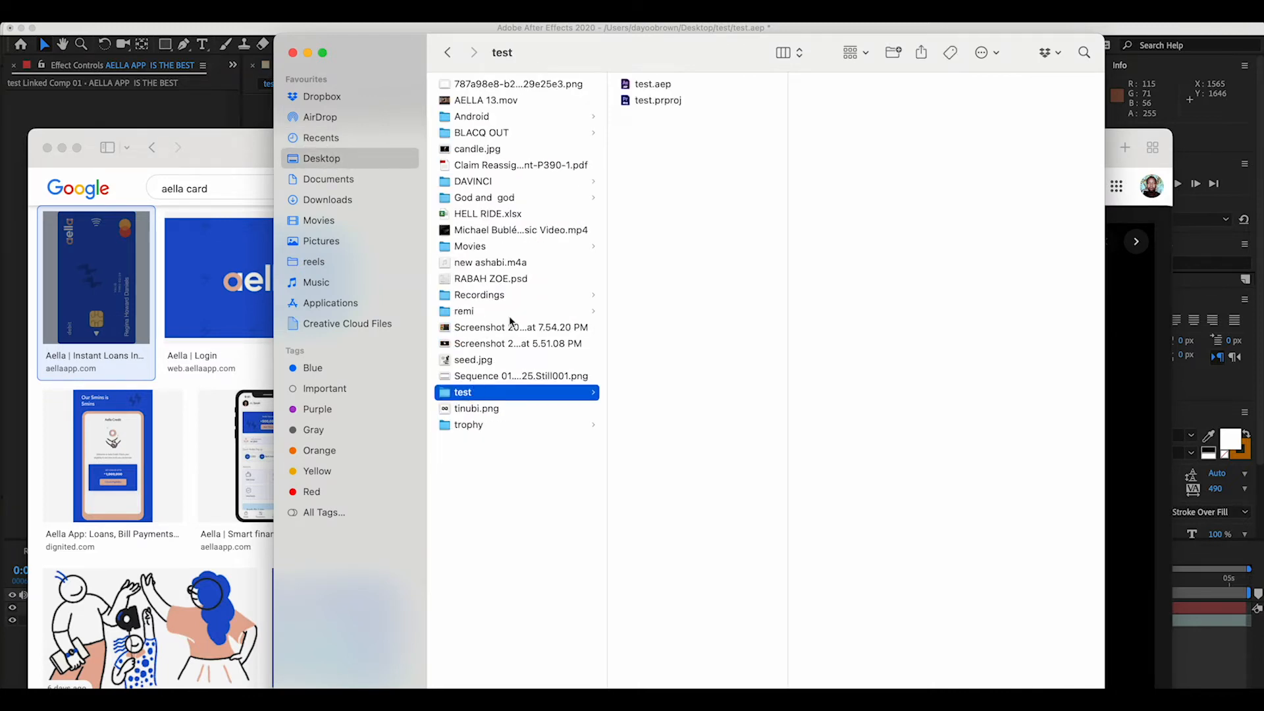
pyautogui.moveTo(662, 68); pyautogui.dragTo(299, 97)
pyautogui.moveTo(909, 156); pyautogui.dragTo(838, 366)
pyautogui.moveTo(907, 622); pyautogui.dragTo(294, 257)
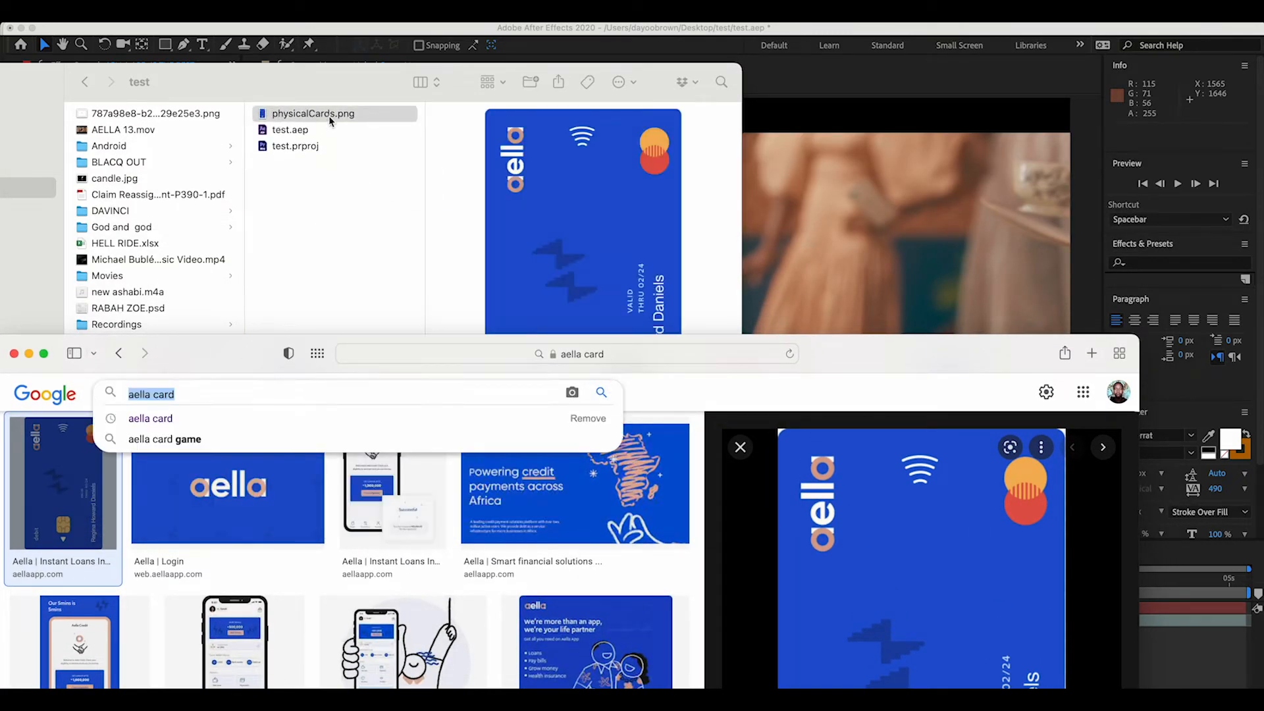
# Put the browser away and add physicalCards.png from the test folder to the After Effects composition
pyautogui.click(29, 353)
pyautogui.moveTo(276, 118); pyautogui.dragTo(875, 320)
pyautogui.moveTo(282, 621); pyautogui.dragTo(354, 623)
pyautogui.click(93, 661)
pyautogui.click(62, 608)
pyautogui.click(61, 607)
# Enlarge the card image, place it above the title text and set its rotation to 90 degrees
pyautogui.moveTo(300, 659); pyautogui.dragTo(386, 666)
pyautogui.moveTo(665, 330); pyautogui.dragTo(847, 329)
pyautogui.click(288, 672)
pyautogui.write('90')
pyautogui.press('Return')
pyautogui.click(320, 635)
# Make the card and title text layers start at about 2.5 seconds in the timeline
pyautogui.click(868, 581)
pyautogui.moveTo(546, 610); pyautogui.dragTo(902, 621)
pyautogui.moveTo(516, 688); pyautogui.dragTo(869, 689)
# Move the card's last scale keyframe to the end of its layer and preview the composition
pyautogui.moveTo(868, 581); pyautogui.dragTo(1029, 627)
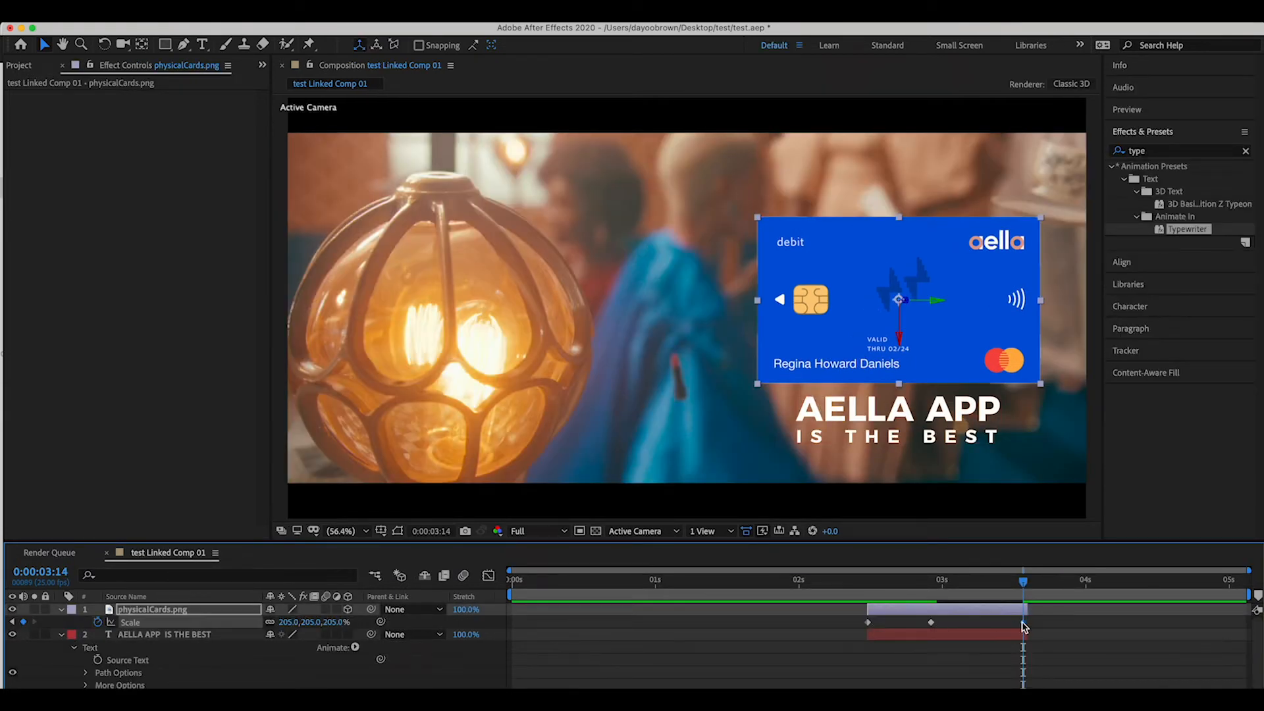
pyautogui.moveTo(1023, 622); pyautogui.dragTo(835, 596)
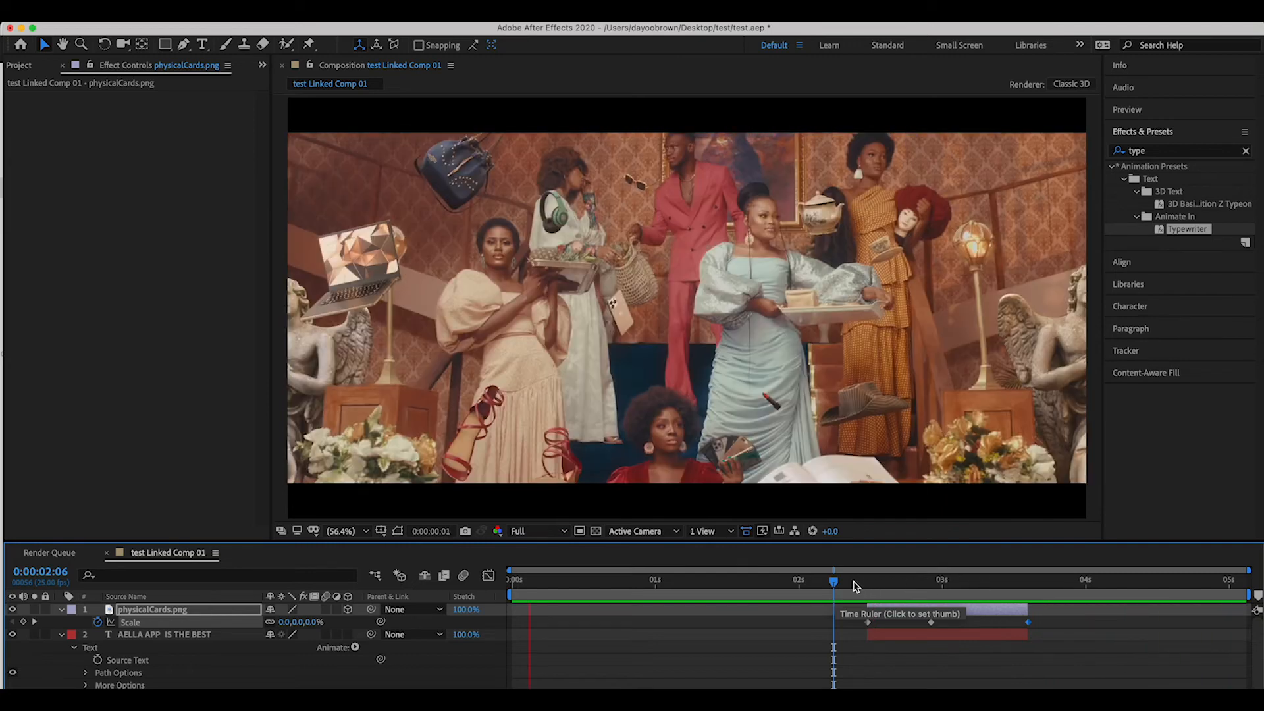
# Save the After Effects project and switch to Premiere Pro
pyautogui.click(855, 585)
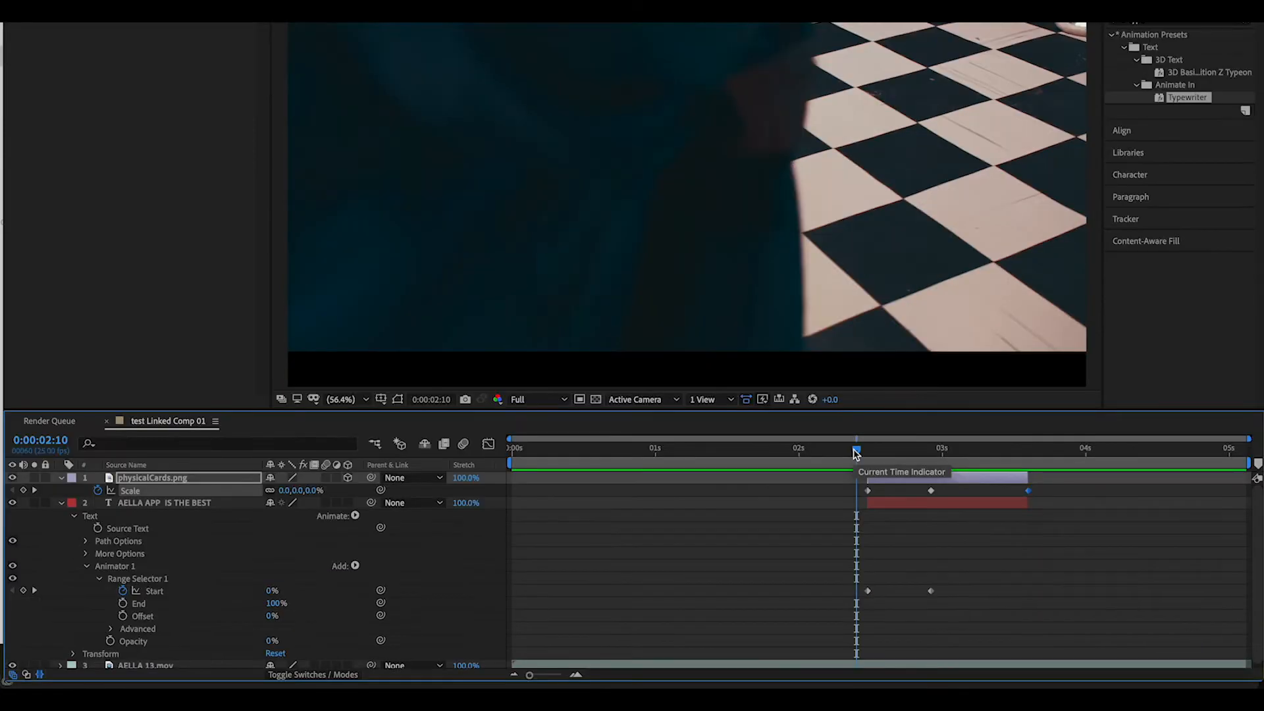
pyautogui.hotkey('ctrl', 's')
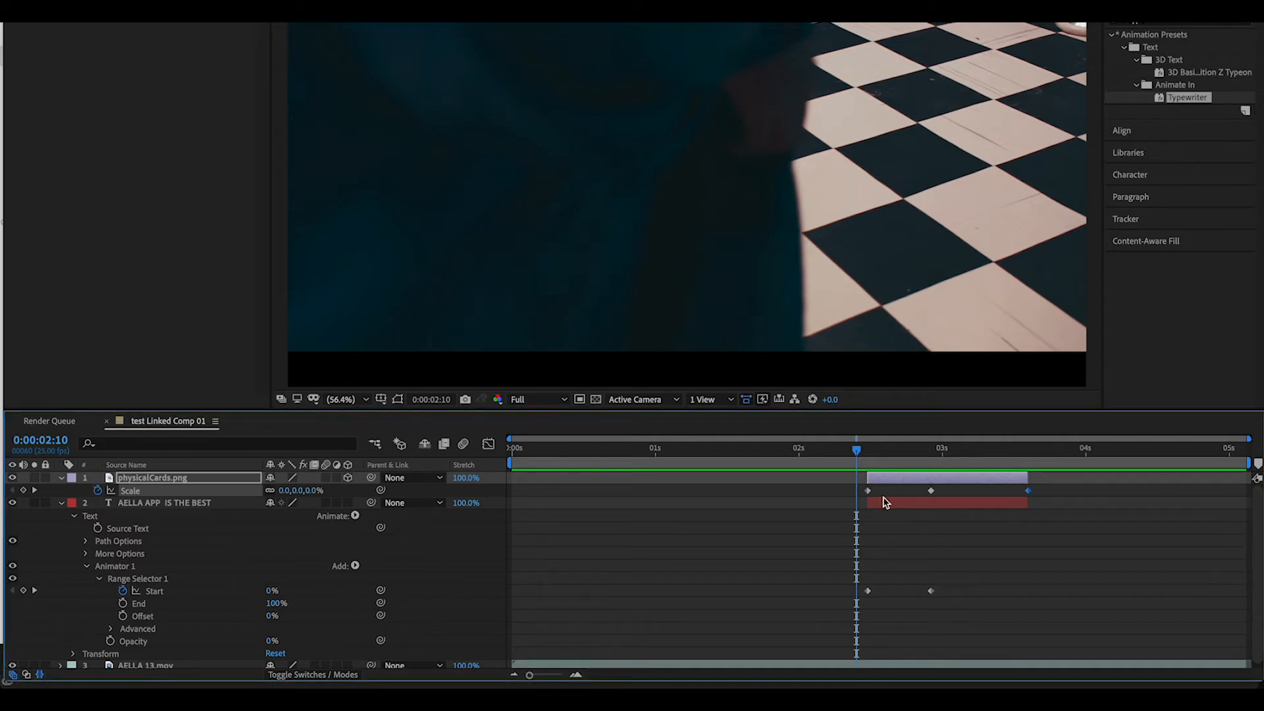
pyautogui.moveTo(891, 678)
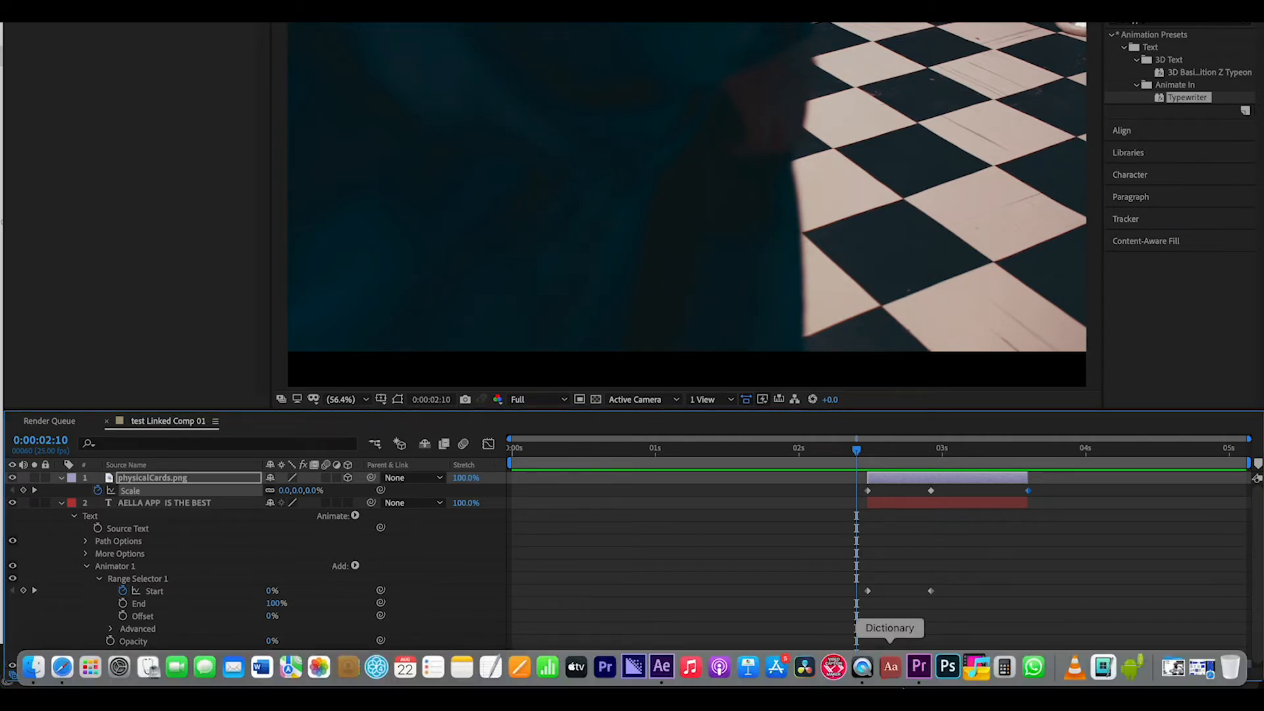
pyautogui.click(921, 668)
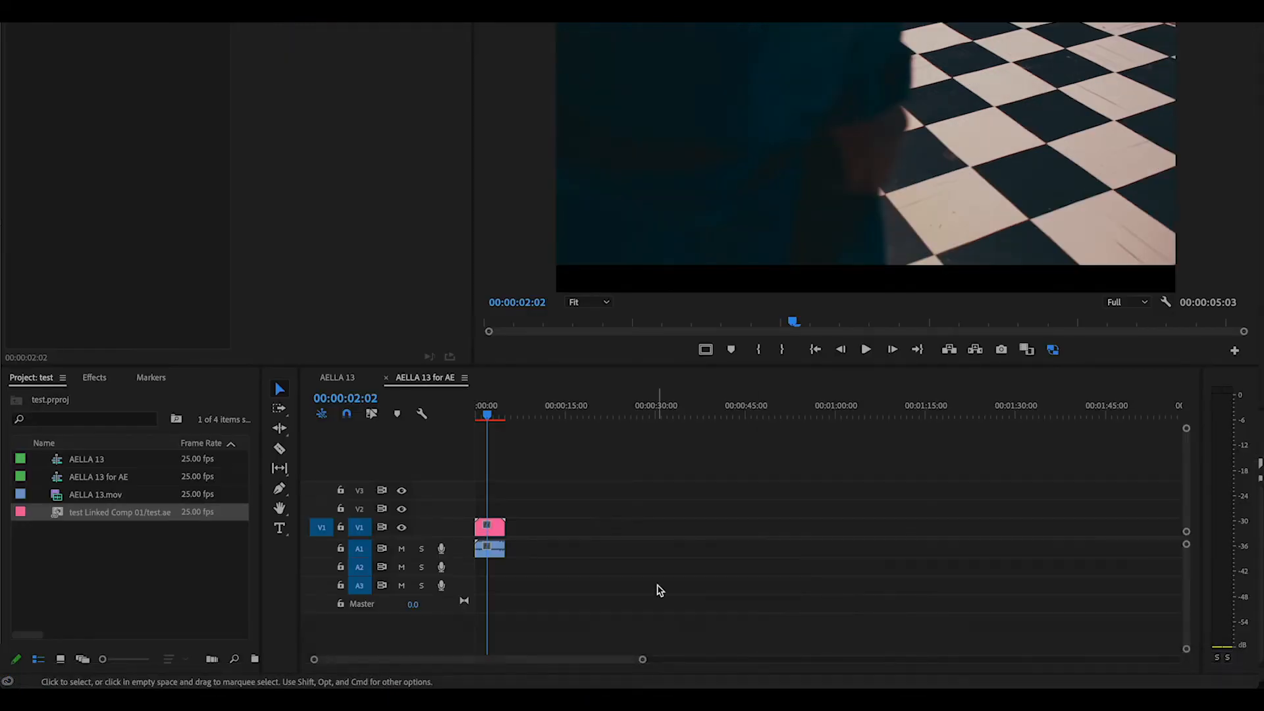
# Play the AELLA 13 for AE sequence from the start to review the linked composition's title and card animation
pyautogui.moveTo(488, 415); pyautogui.dragTo(490, 414)
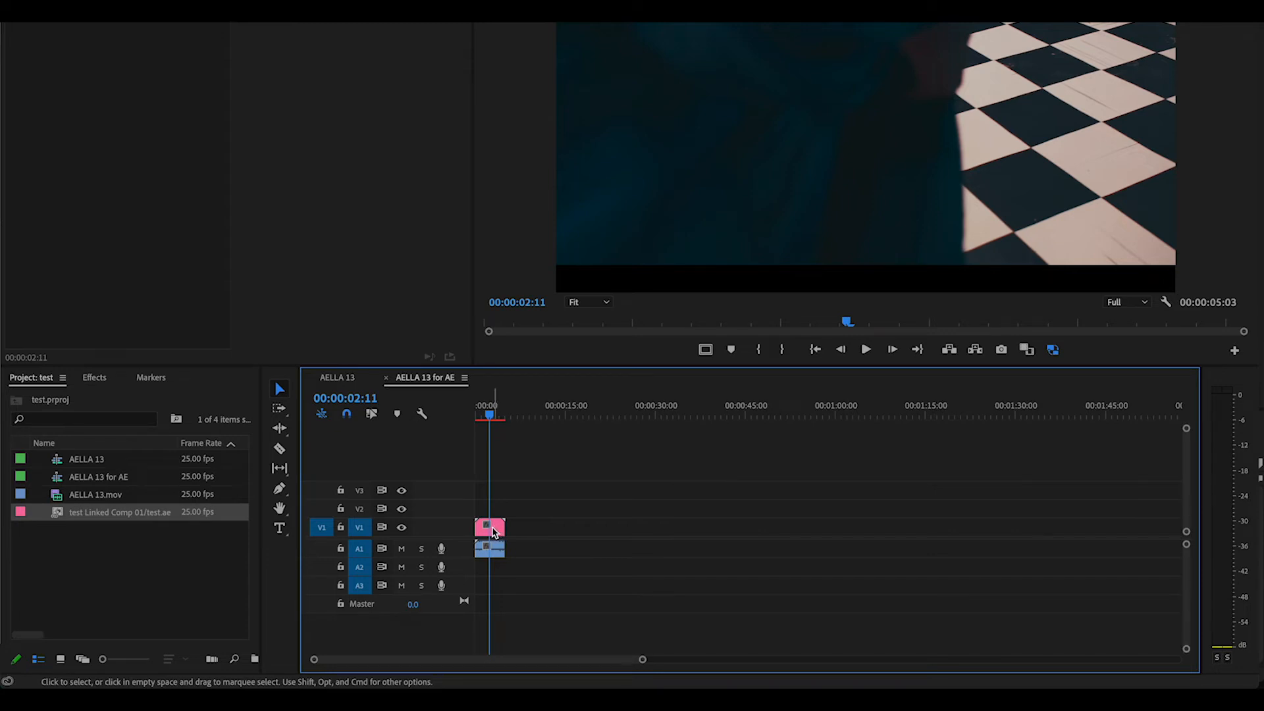
pyautogui.moveTo(488, 413)
pyautogui.mouseDown()
pyautogui.moveTo(474, 415)
pyautogui.moveTo(498, 422)
pyautogui.moveTo(469, 426)
pyautogui.mouseUp()
pyautogui.press('space')
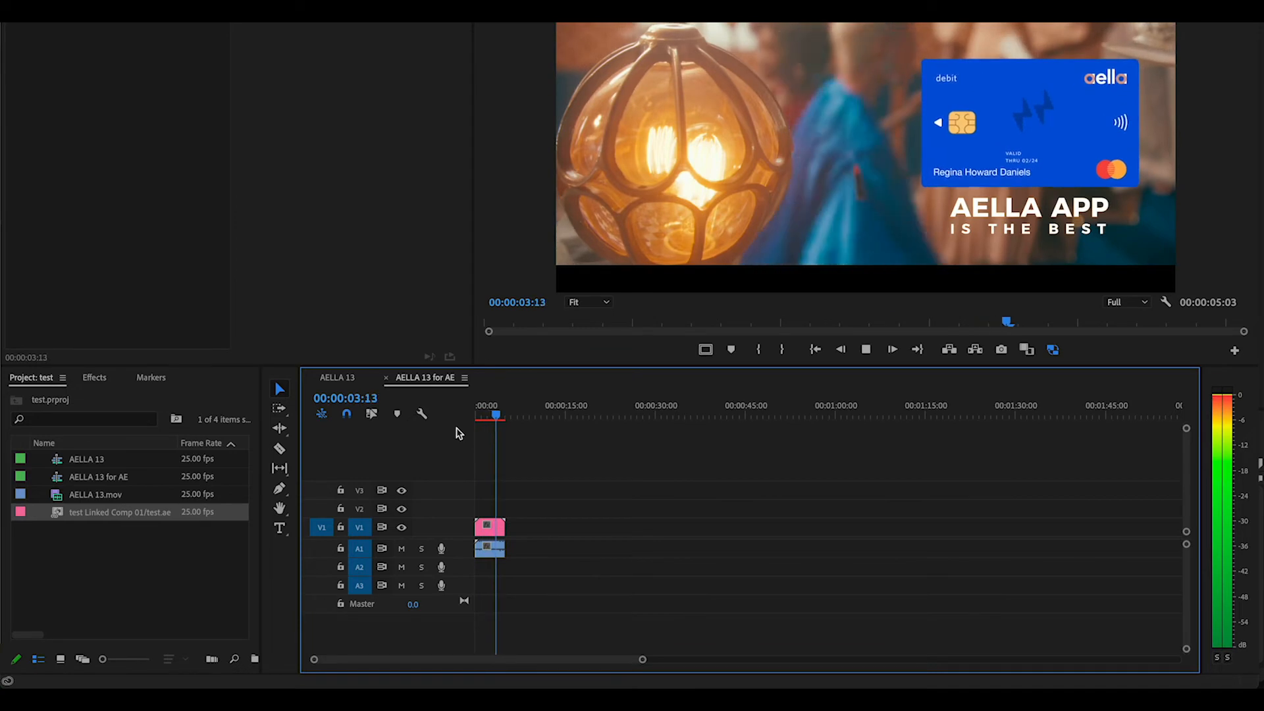
pyautogui.moveTo(491, 409); pyautogui.dragTo(501, 415)
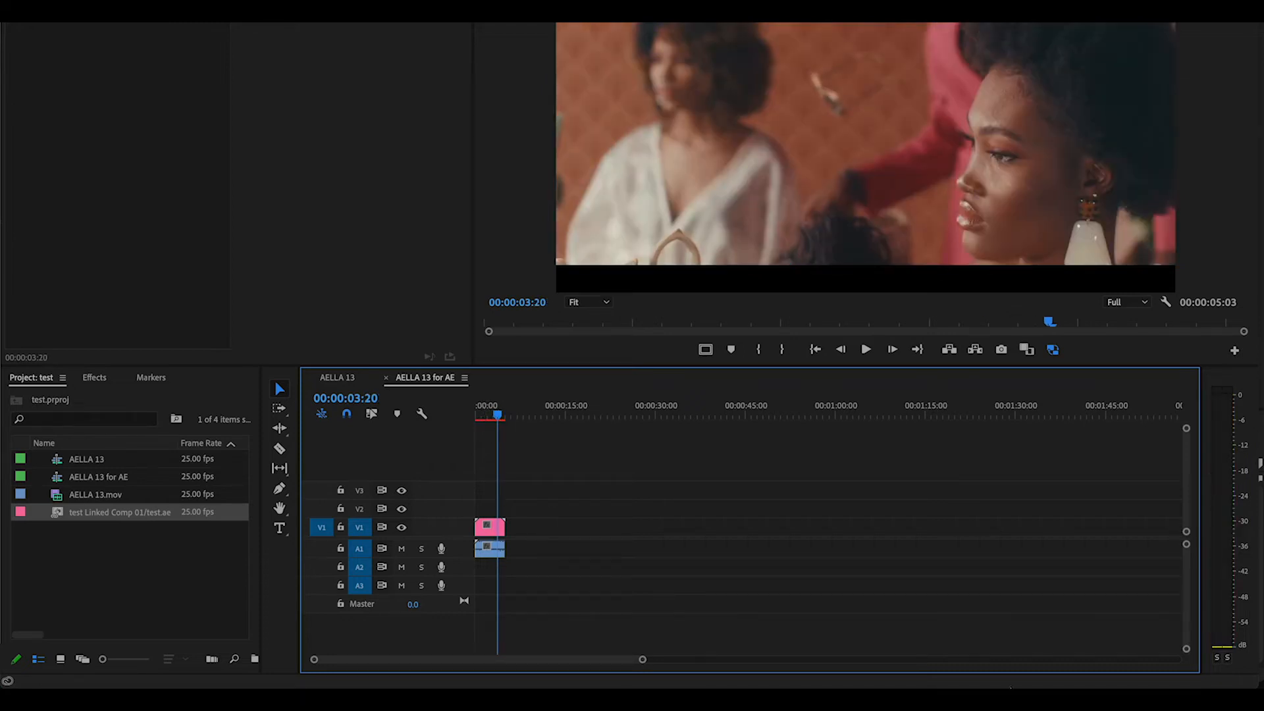
# Switch to After Effects and extend the ends of the card and title layers to about 5 seconds
pyautogui.moveTo(1041, 685)
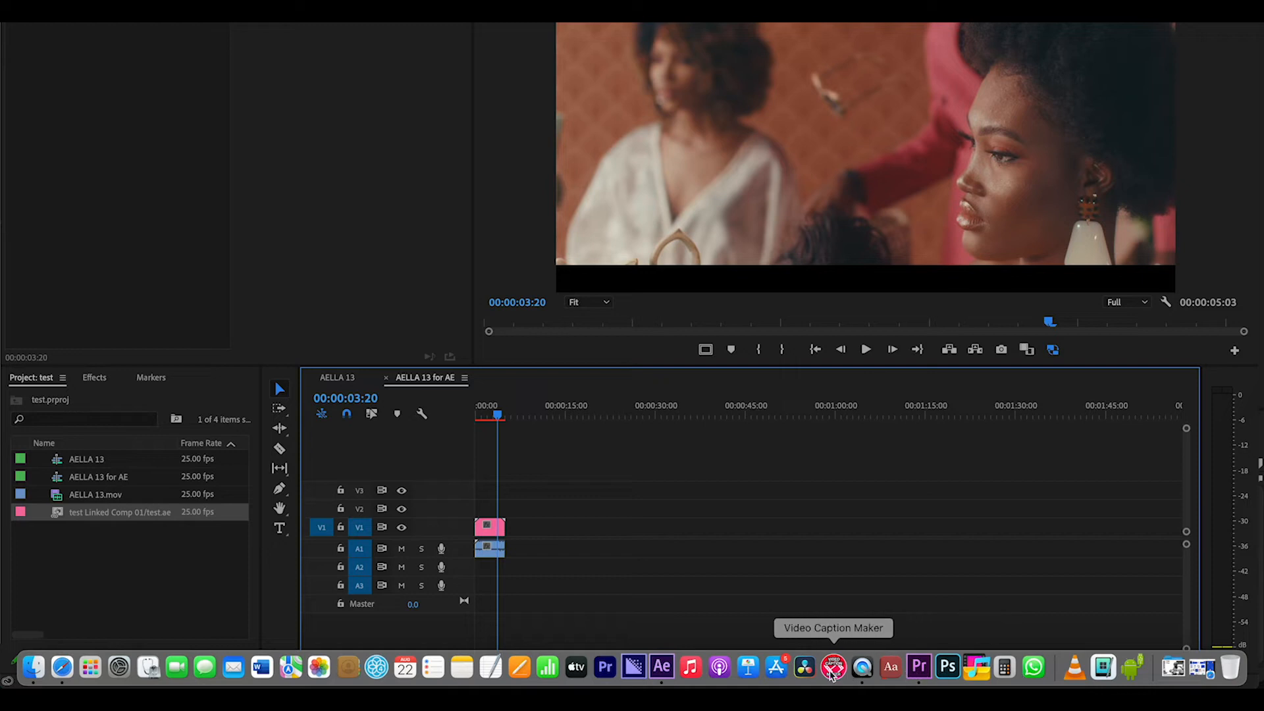
pyautogui.click(667, 668)
pyautogui.moveTo(870, 442); pyautogui.dragTo(1229, 478)
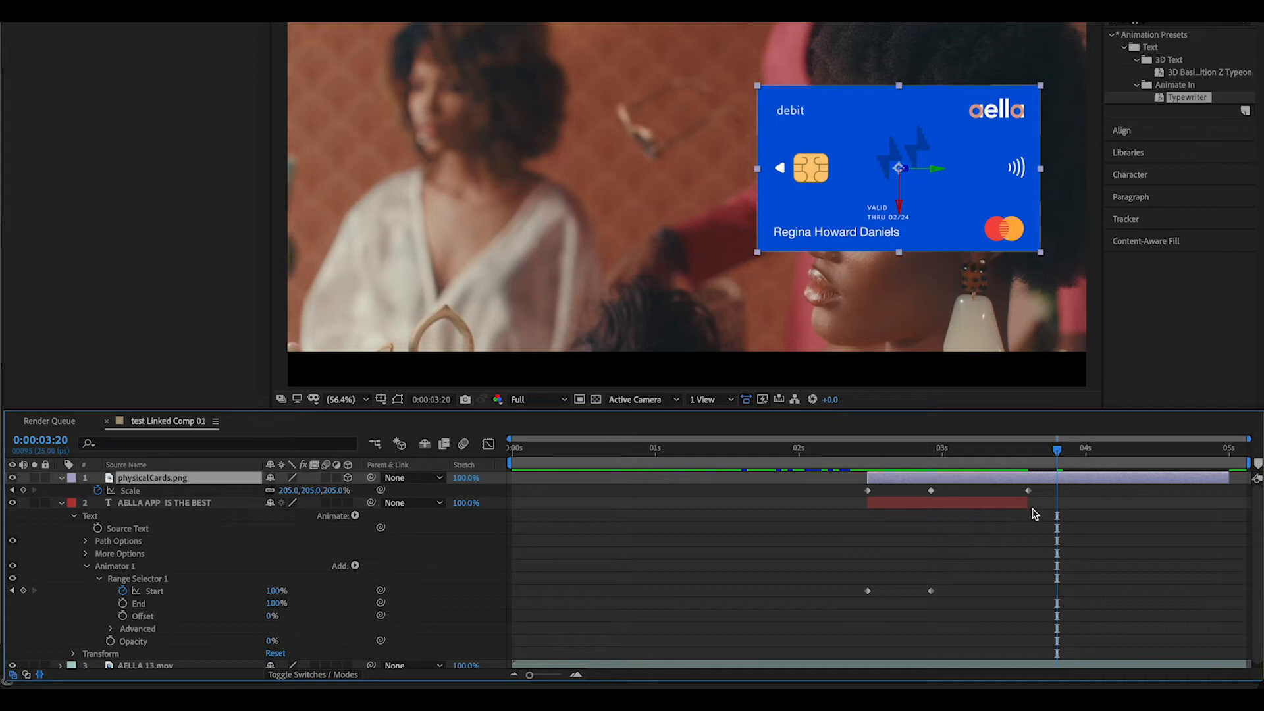
pyautogui.moveTo(1028, 502); pyautogui.dragTo(1229, 507)
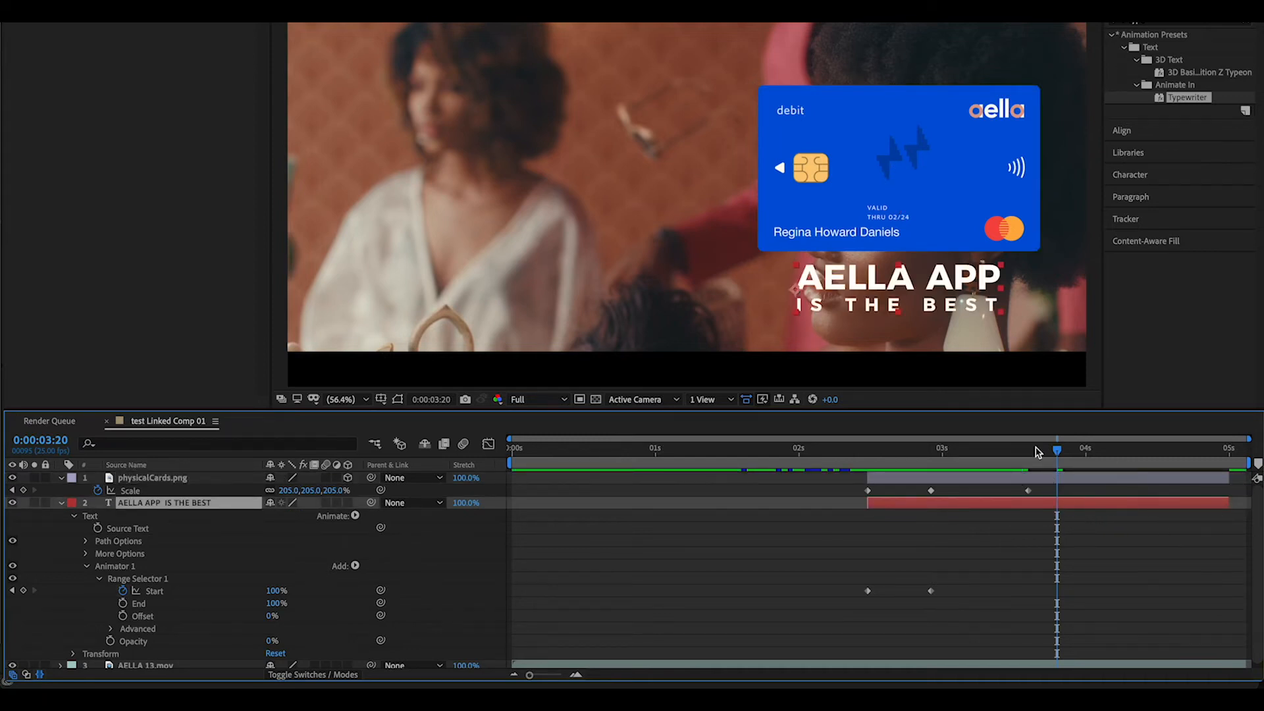
pyautogui.moveTo(1053, 451)
pyautogui.mouseDown()
pyautogui.moveTo(1016, 451)
pyautogui.moveTo(1064, 465)
pyautogui.mouseUp()
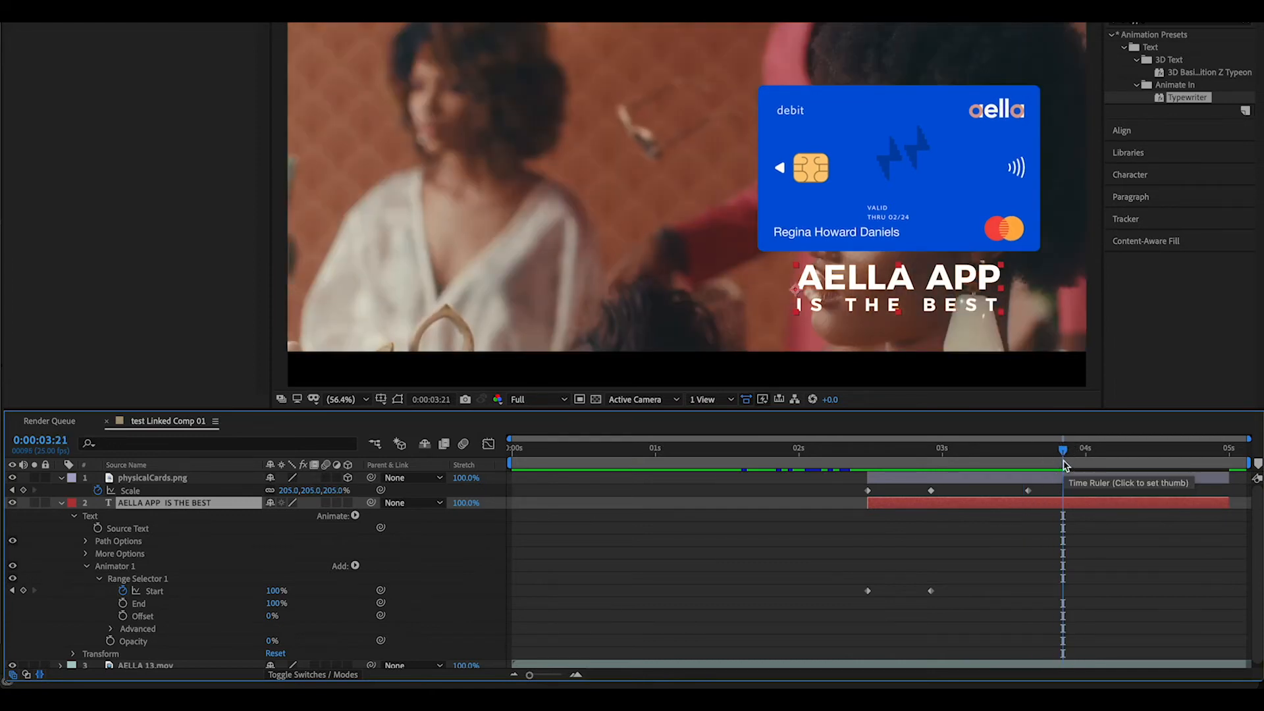
# Switch to Premiere Pro, review the linked clip in the AELLA 13 for AE sequence and compare it with the AELLA 13 sequence
pyautogui.moveTo(1014, 672)
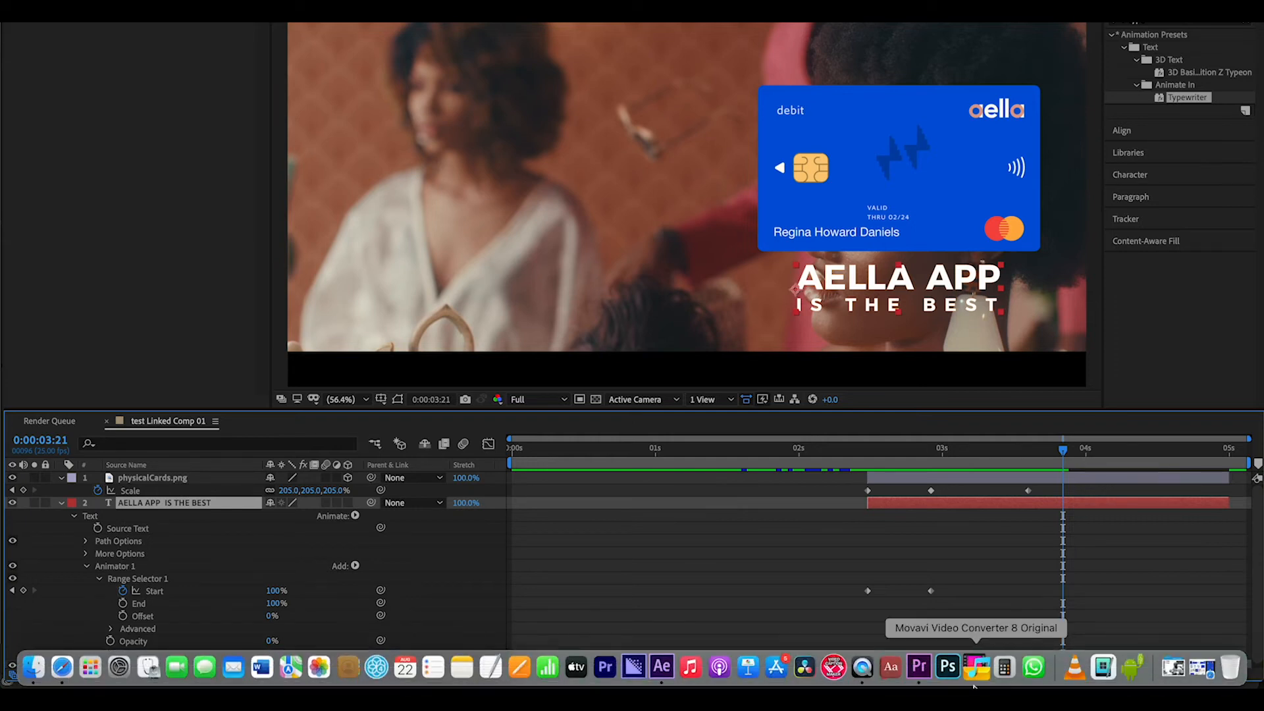
pyautogui.click(920, 668)
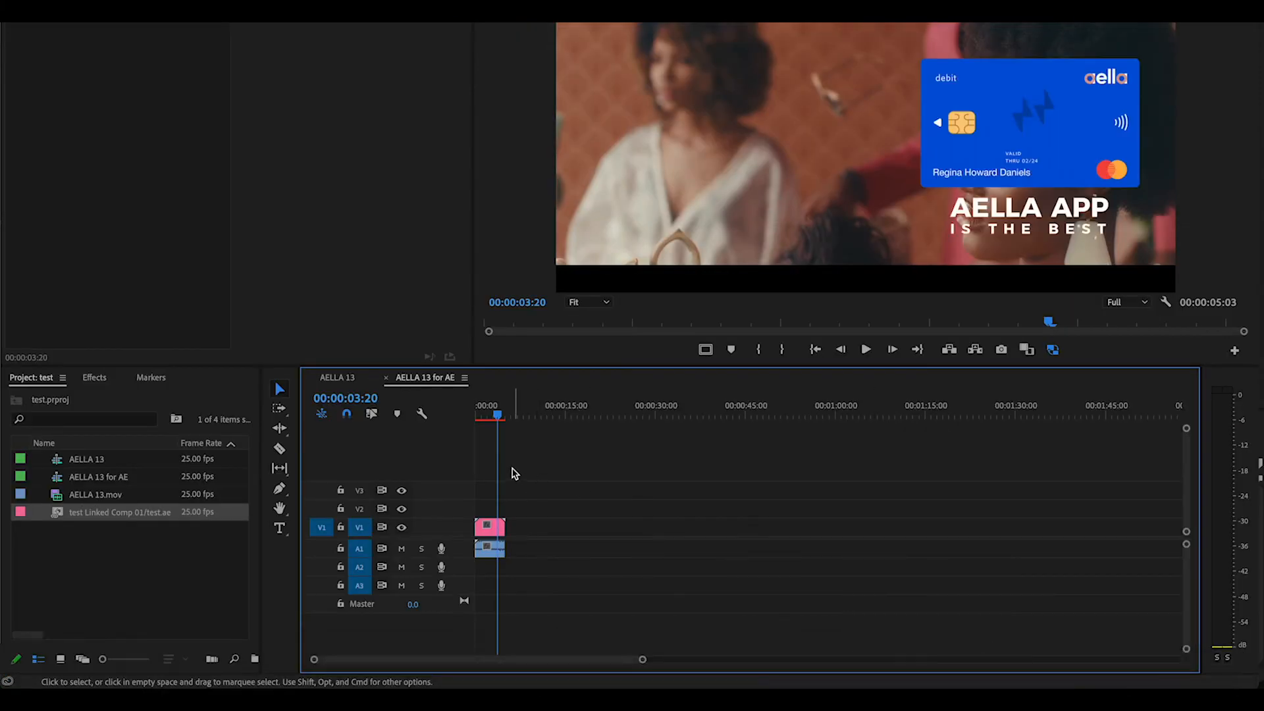
pyautogui.moveTo(497, 421)
pyautogui.mouseDown()
pyautogui.moveTo(484, 417)
pyautogui.moveTo(498, 419)
pyautogui.mouseUp()
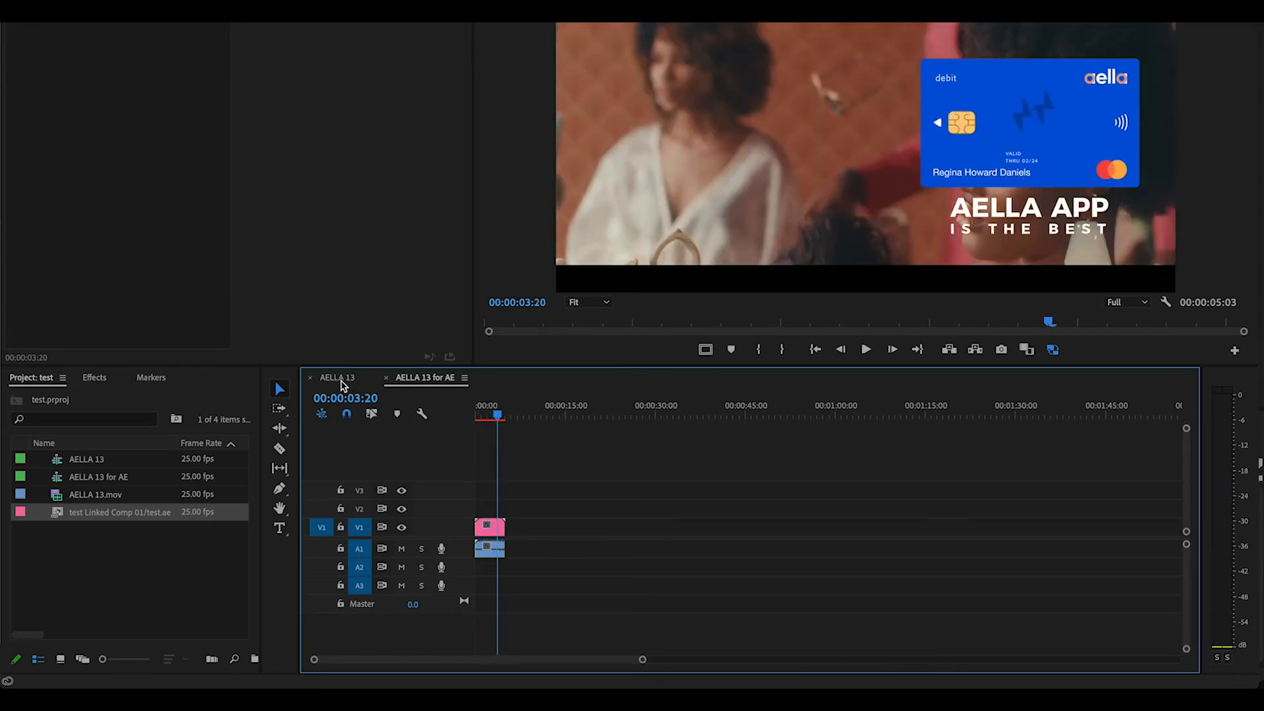
pyautogui.click(342, 385)
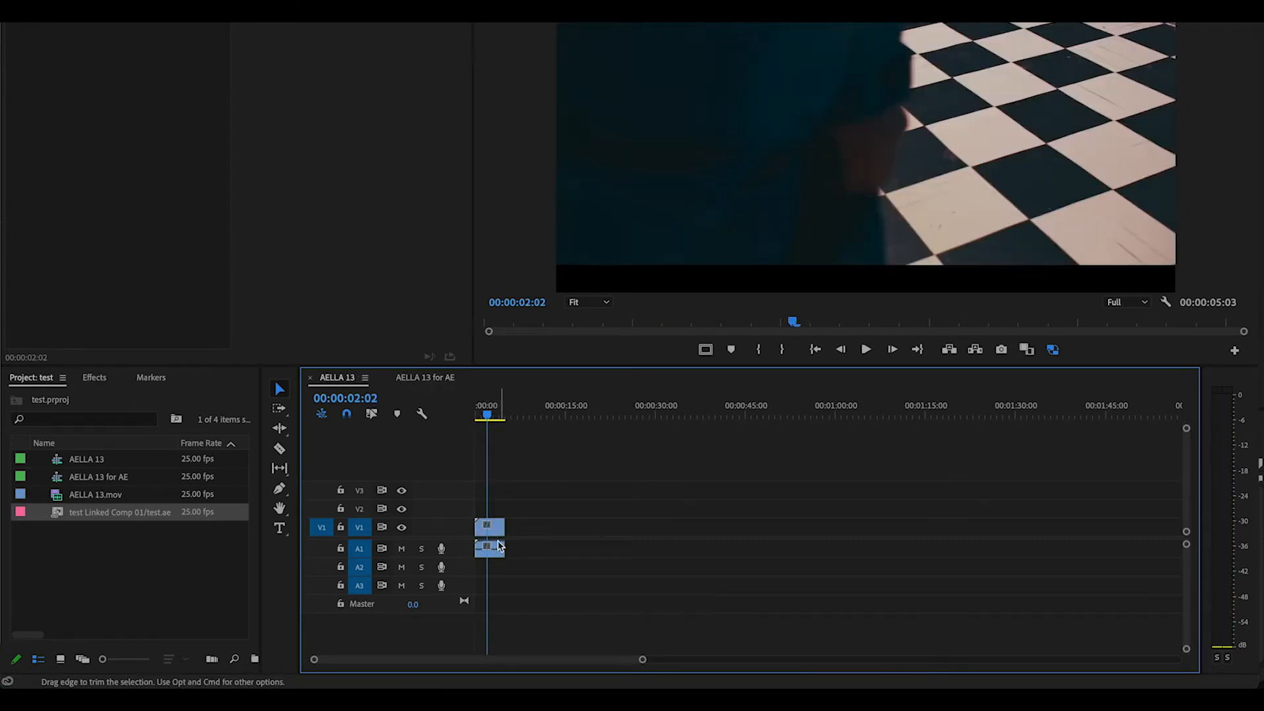
pyautogui.click(480, 420)
pyautogui.moveTo(481, 422); pyautogui.dragTo(501, 419)
pyautogui.click(425, 380)
# Return to After Effects and undo the extension of the title and card layers
pyautogui.moveTo(890, 686)
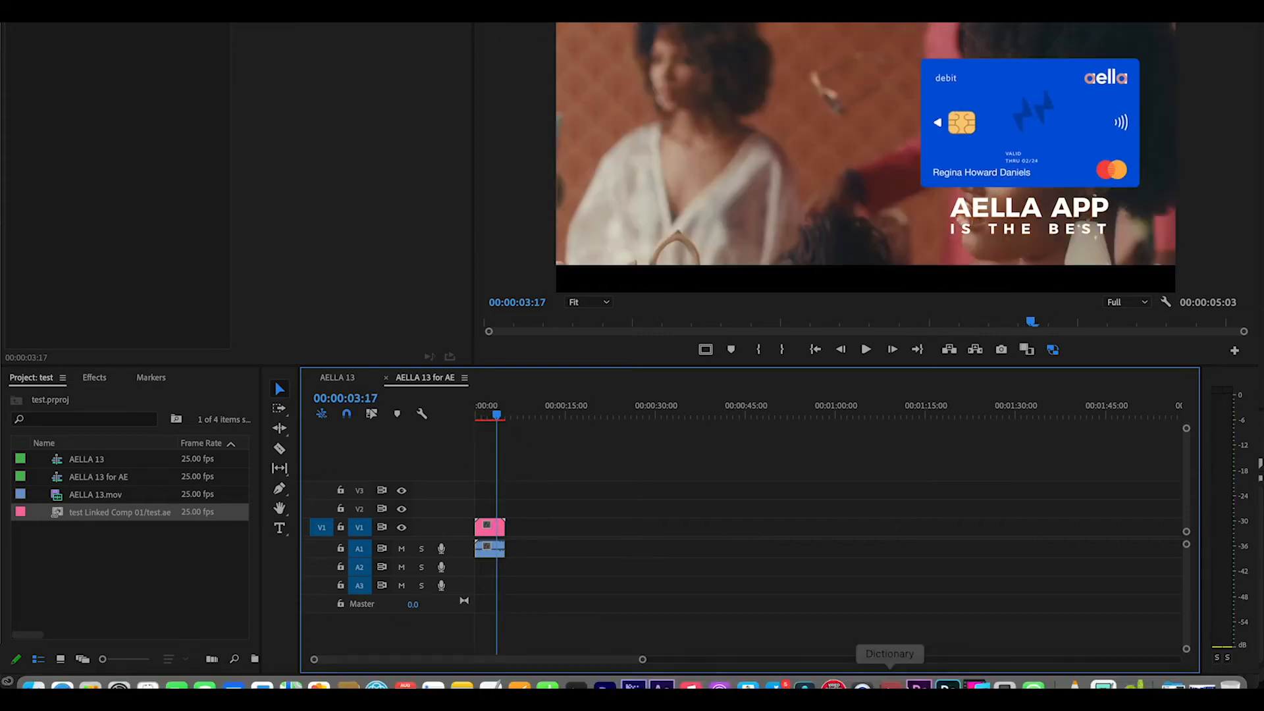
pyautogui.click(661, 669)
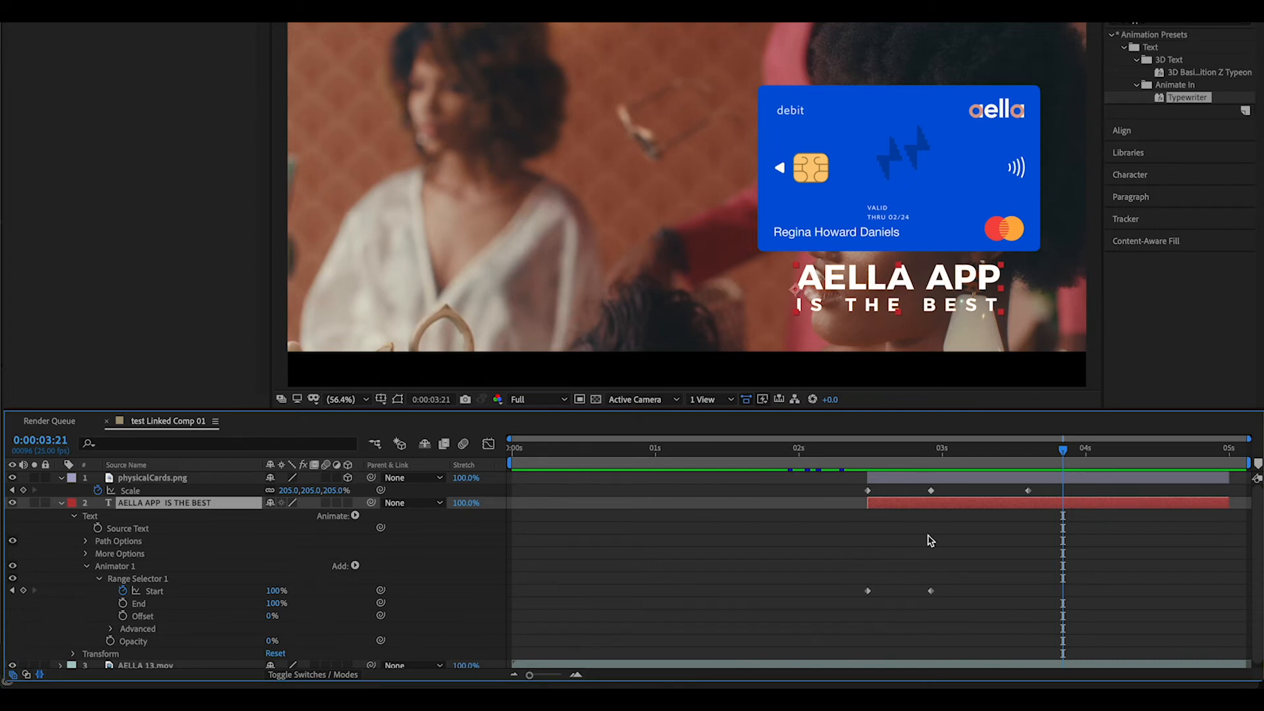
pyautogui.press('super+z')
pyautogui.press('super+z')
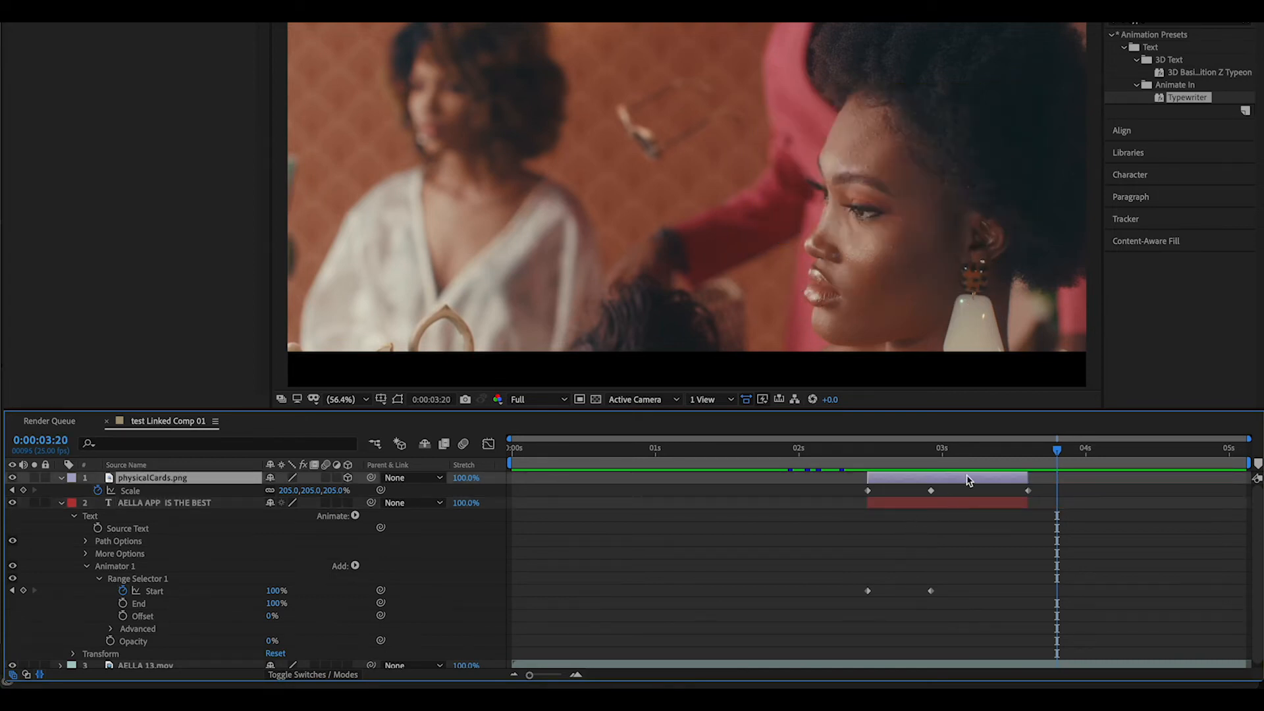
pyautogui.moveTo(988, 453); pyautogui.dragTo(1005, 459)
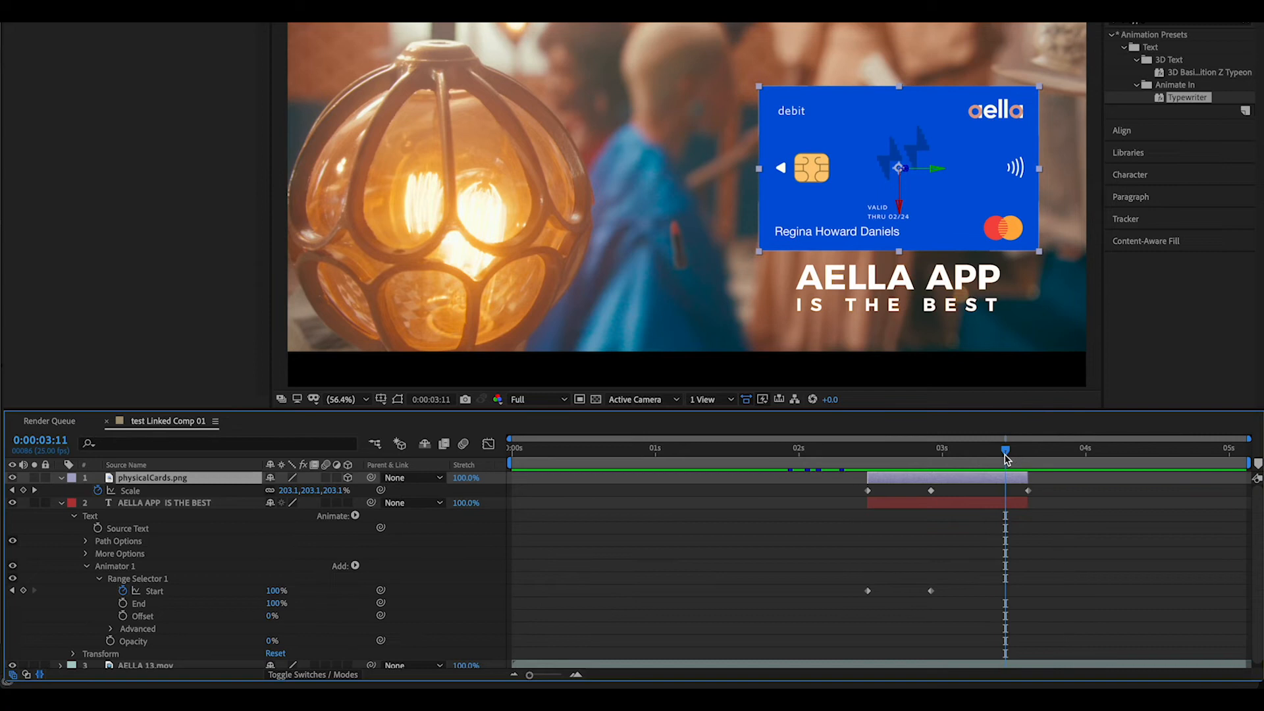
# Collapse the card and title layers' properties and add test Linked Comp 01 to the render queue
pyautogui.moveTo(1033, 685)
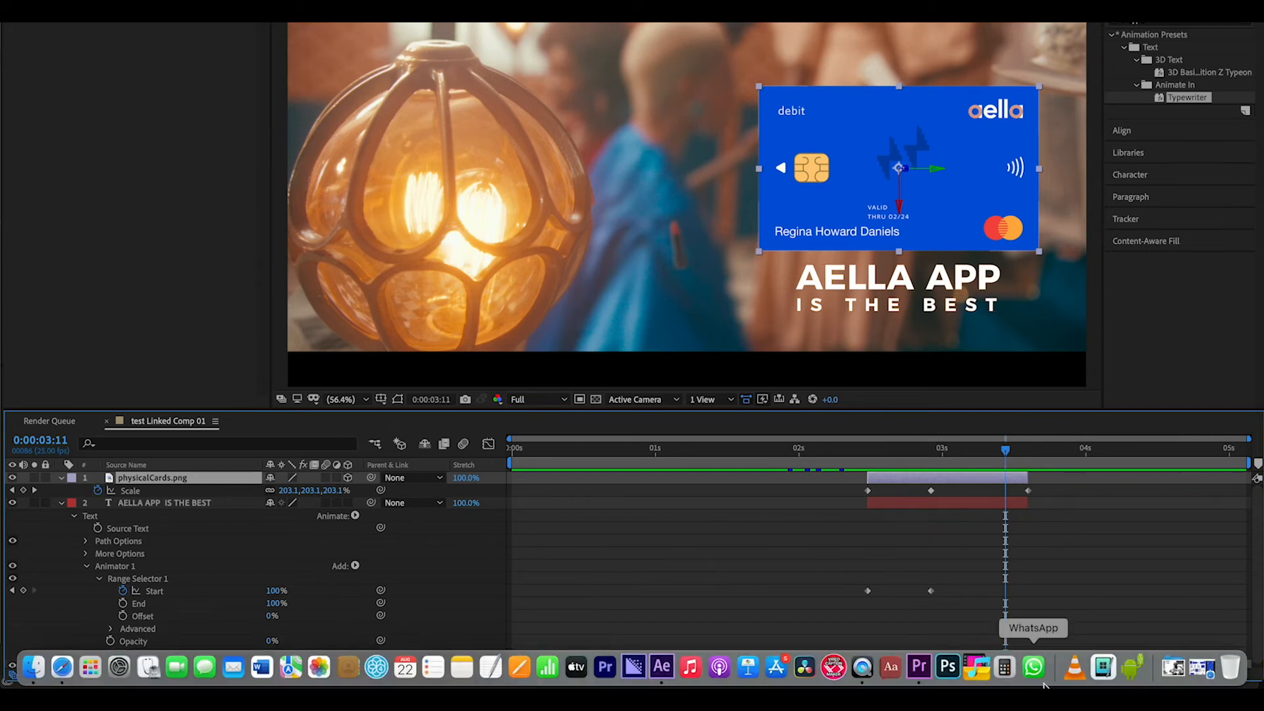
pyautogui.click(923, 673)
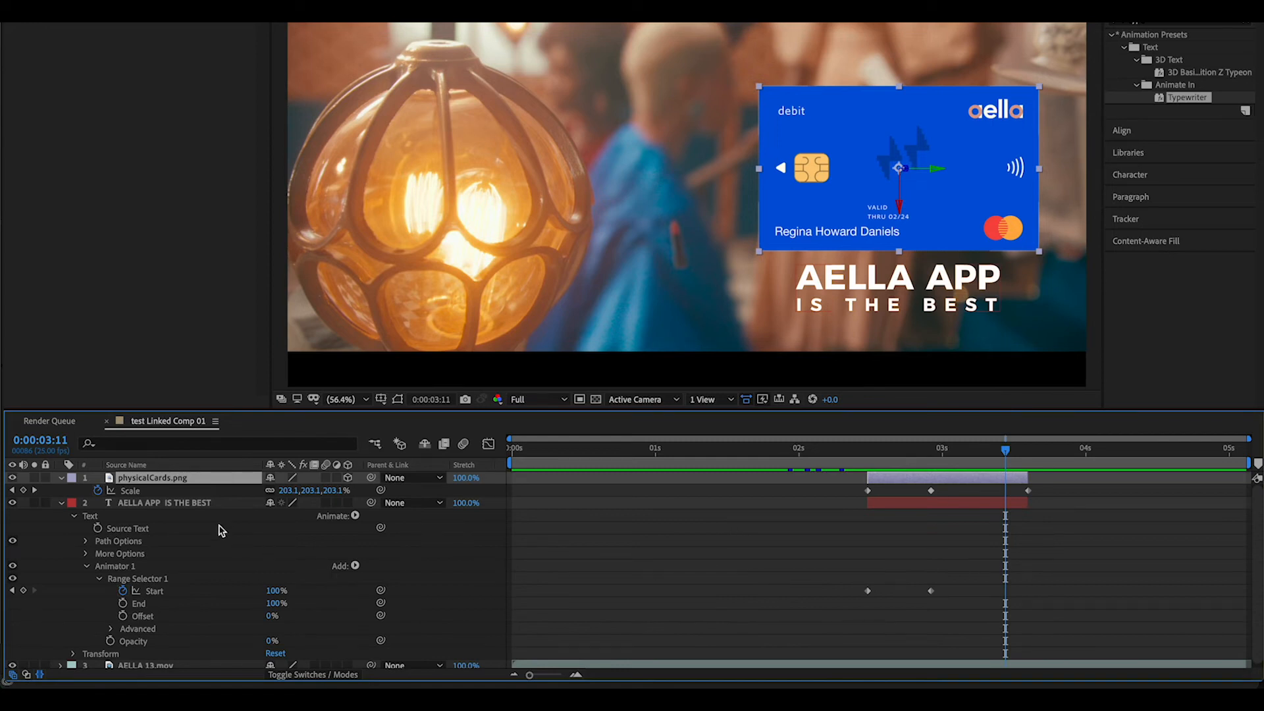
pyautogui.click(61, 478)
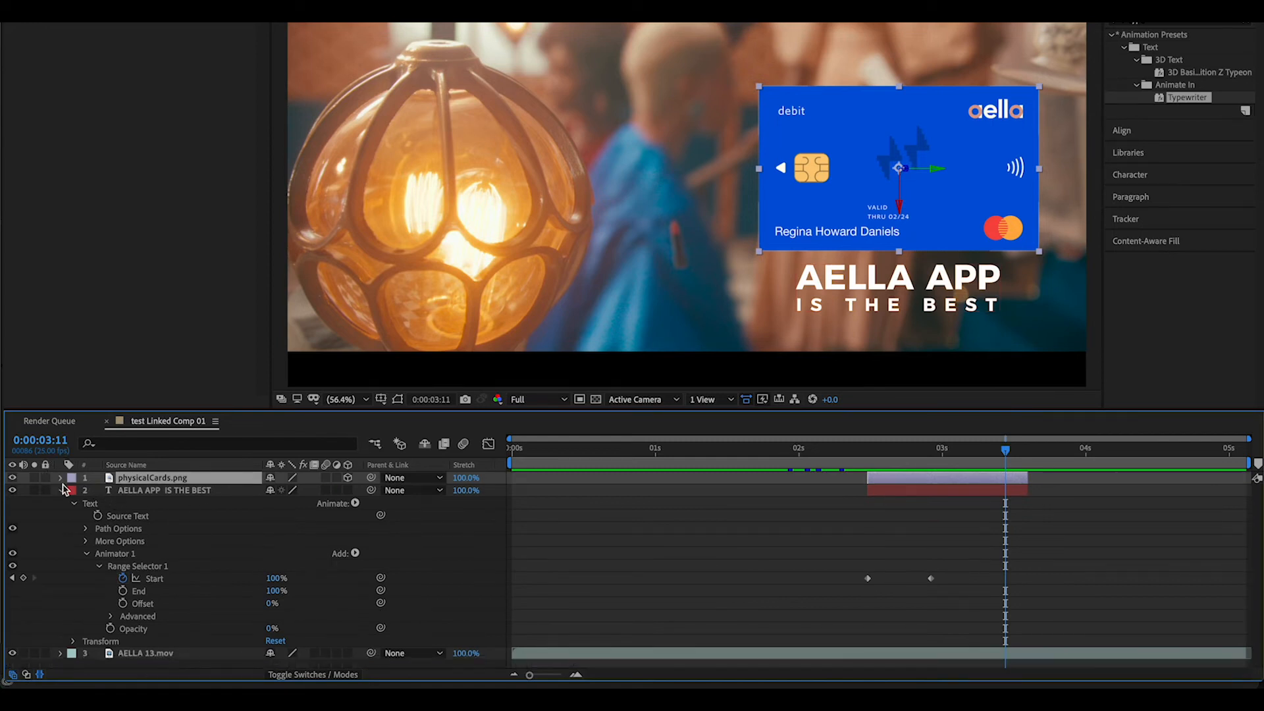
pyautogui.click(61, 491)
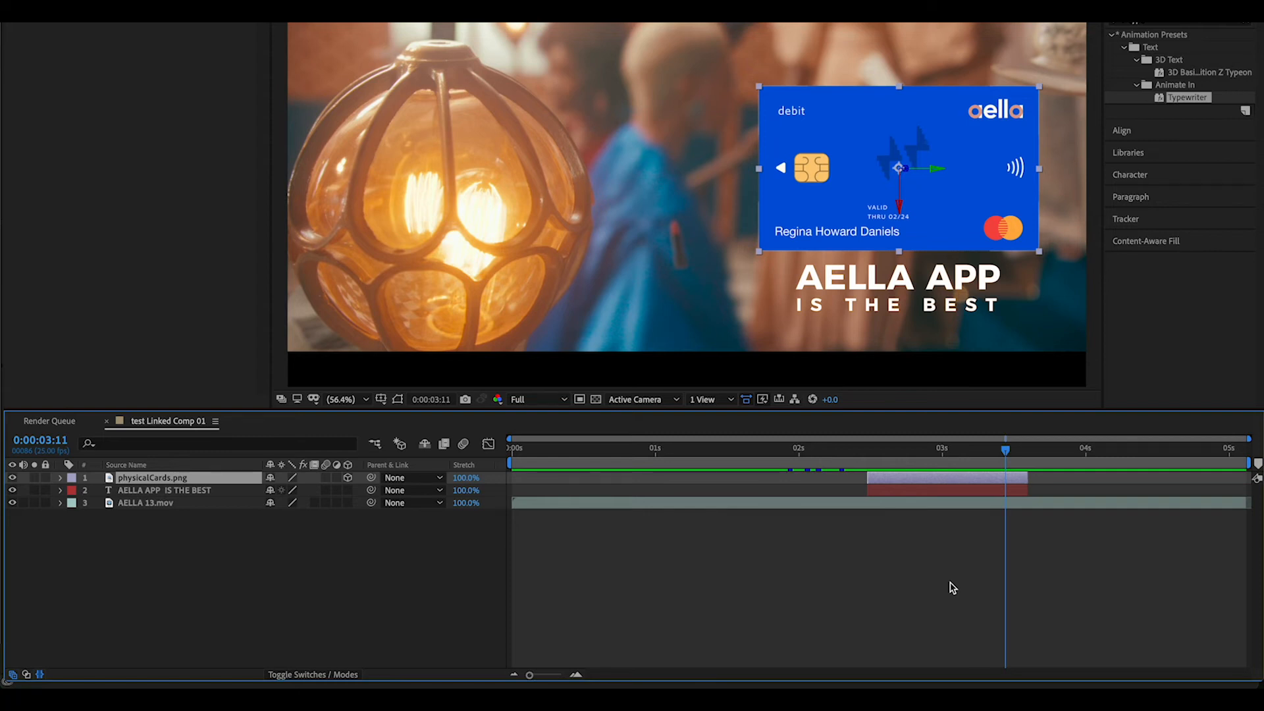
pyautogui.hotkey('ctrl', 'm')
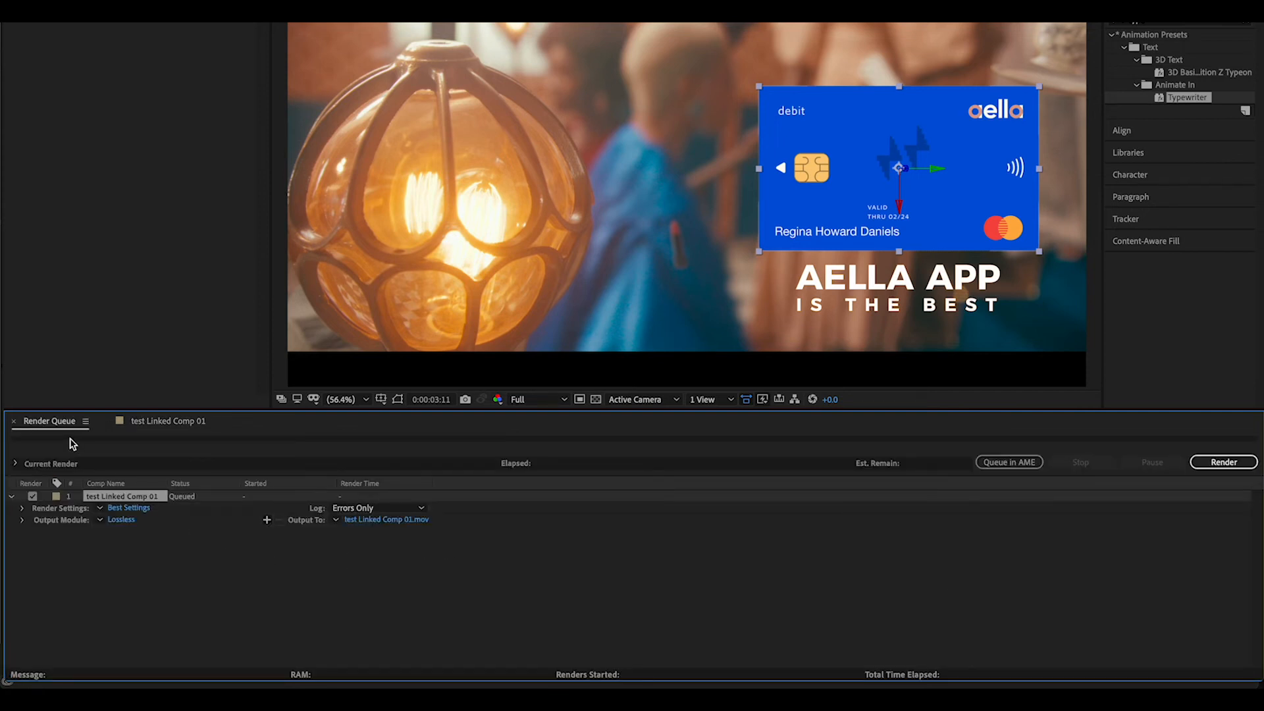
# Set the output module's QuickTime video codec to Apple ProRes 422 LT
pyautogui.click(119, 521)
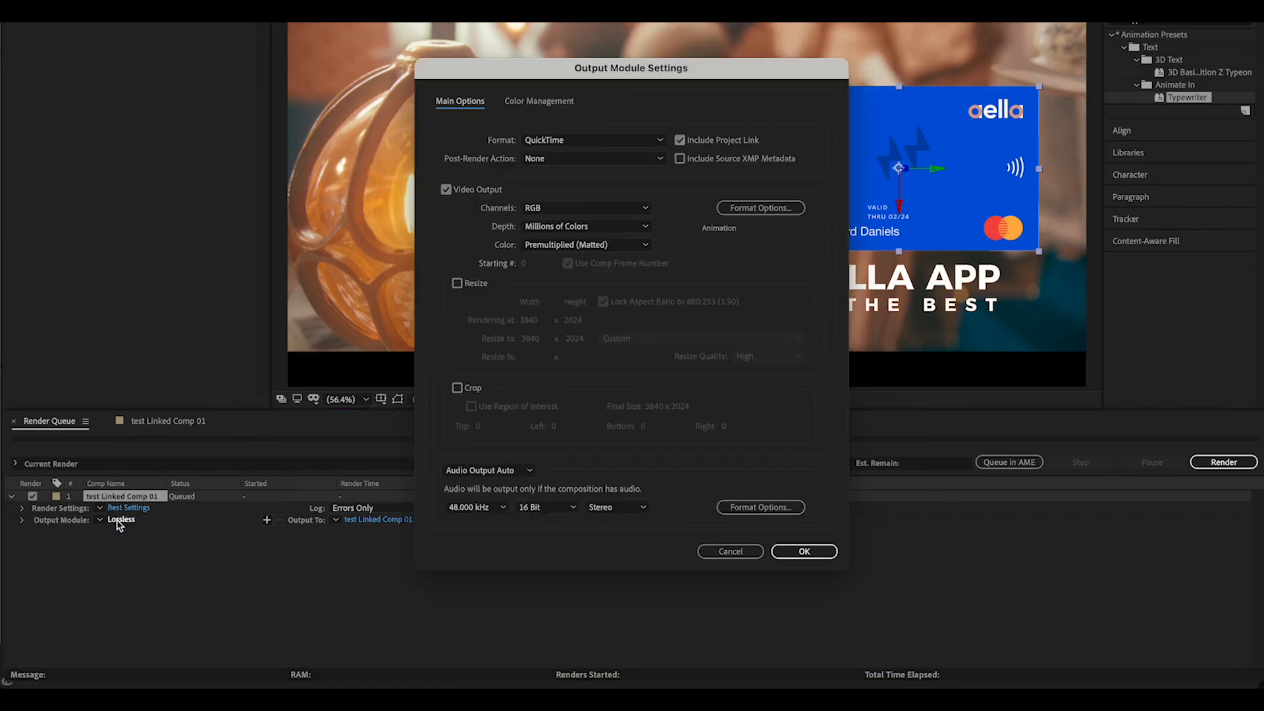
pyautogui.click(513, 471)
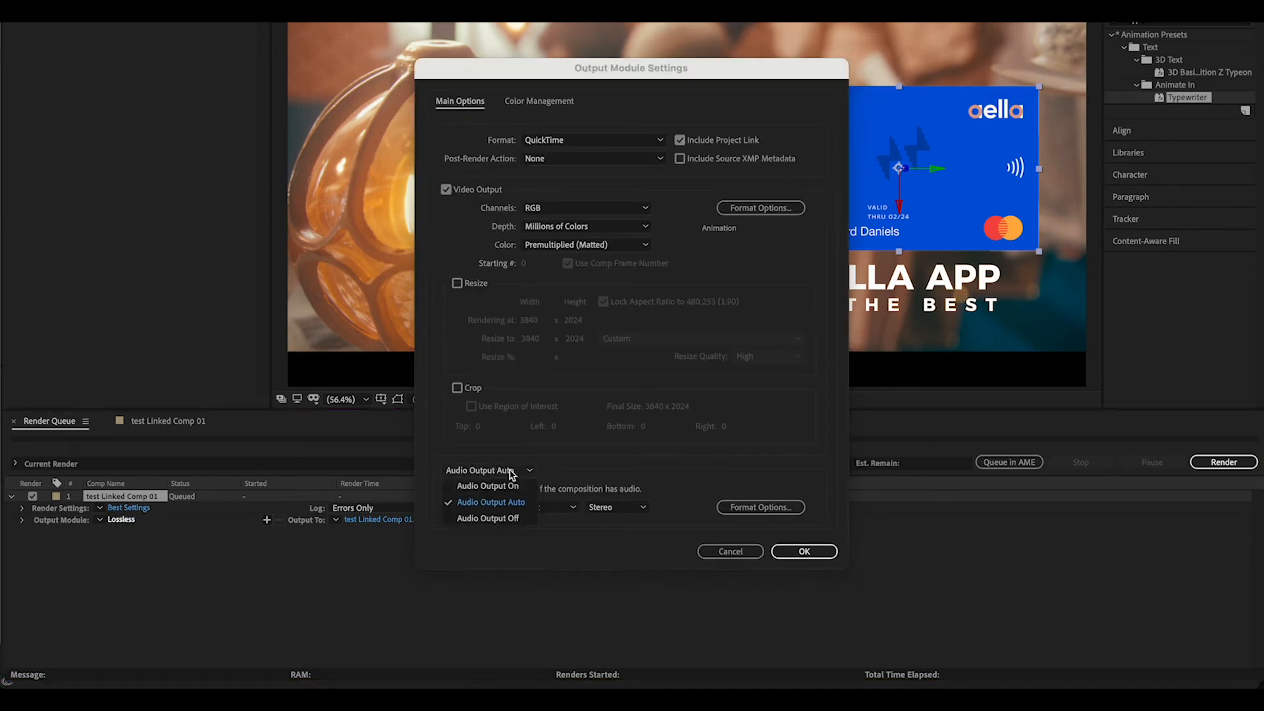
pyautogui.click(613, 482)
pyautogui.click(748, 206)
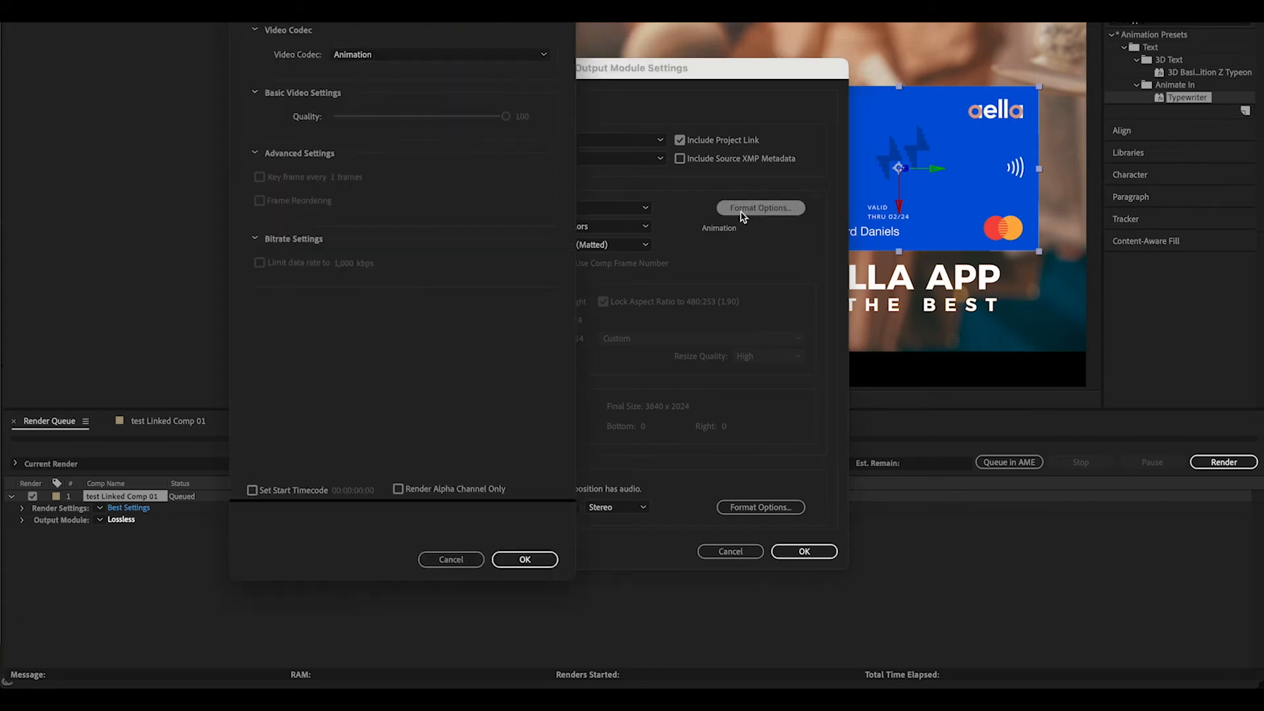
pyautogui.click(447, 54)
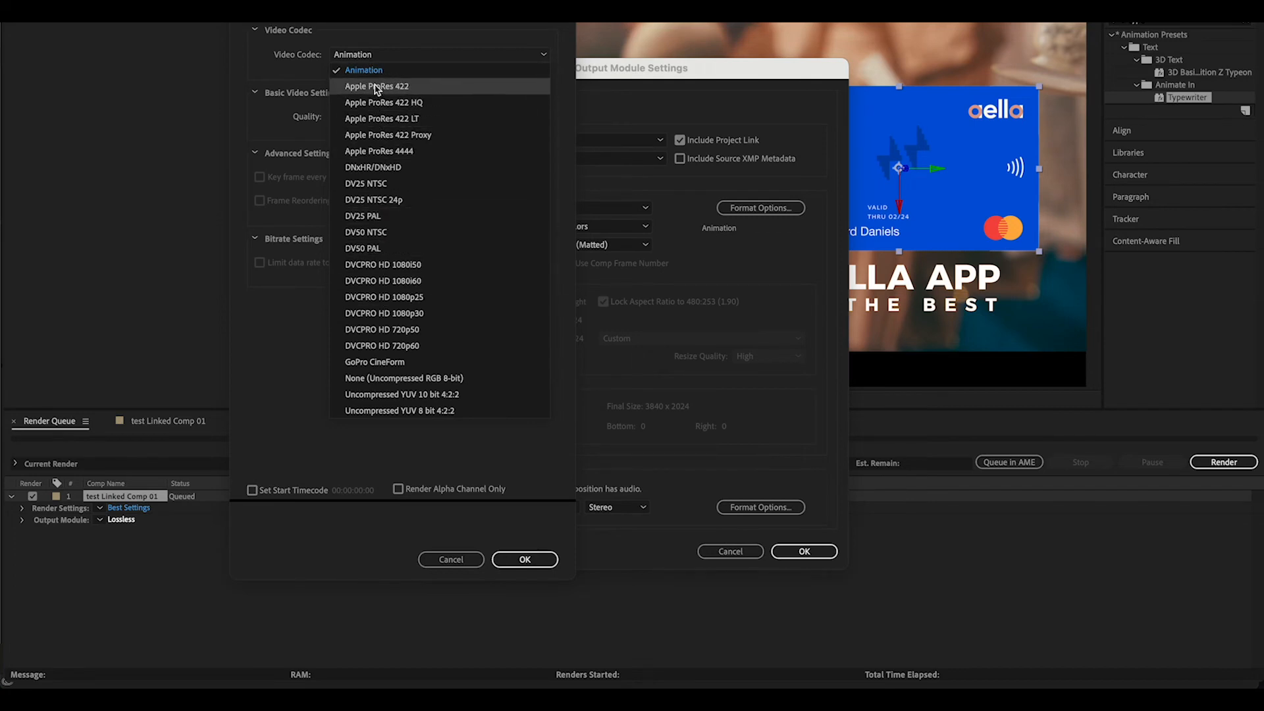
pyautogui.click(401, 119)
pyautogui.click(525, 559)
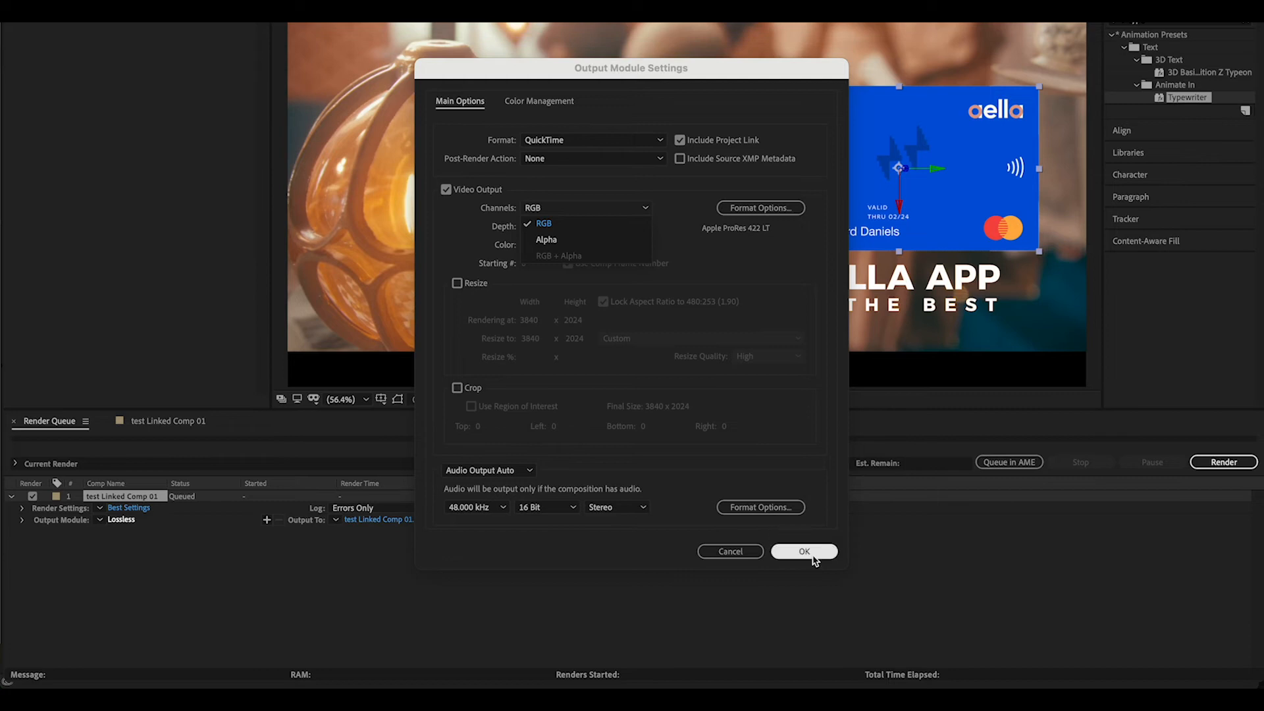
pyautogui.click(810, 553)
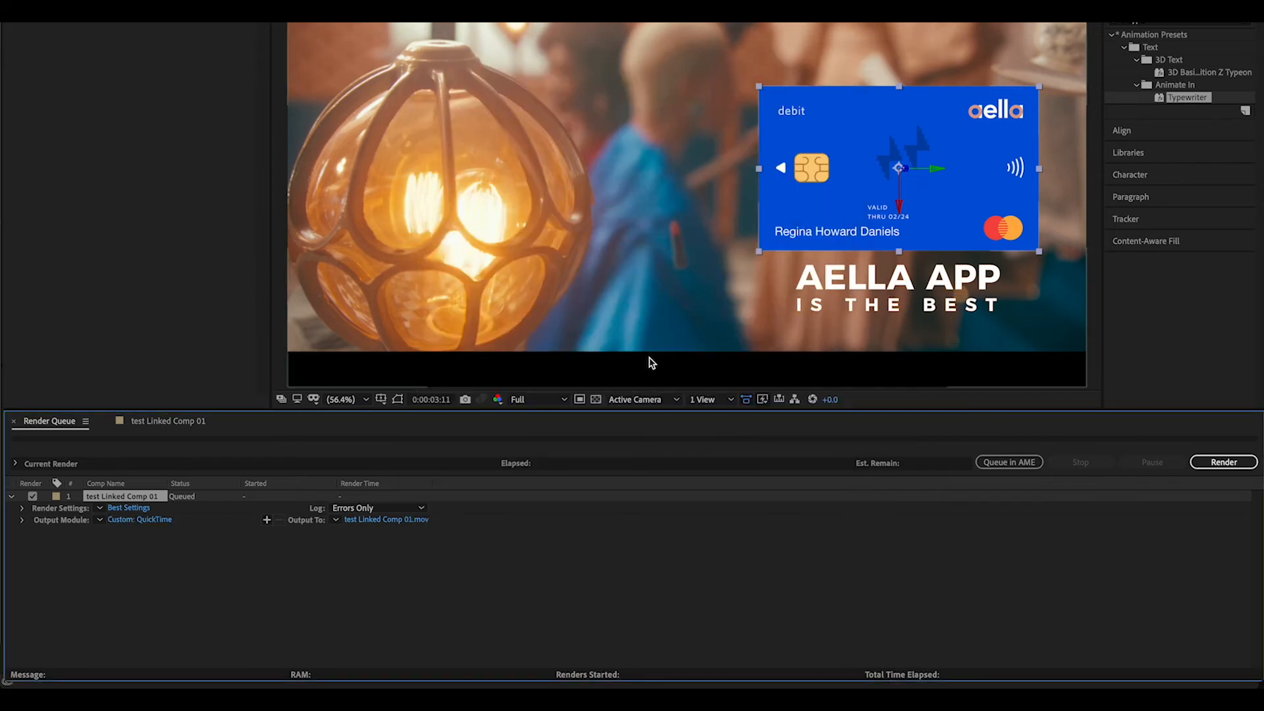
# Set the render output to test.mov in the test folder on the Desktop
pyautogui.click(386, 521)
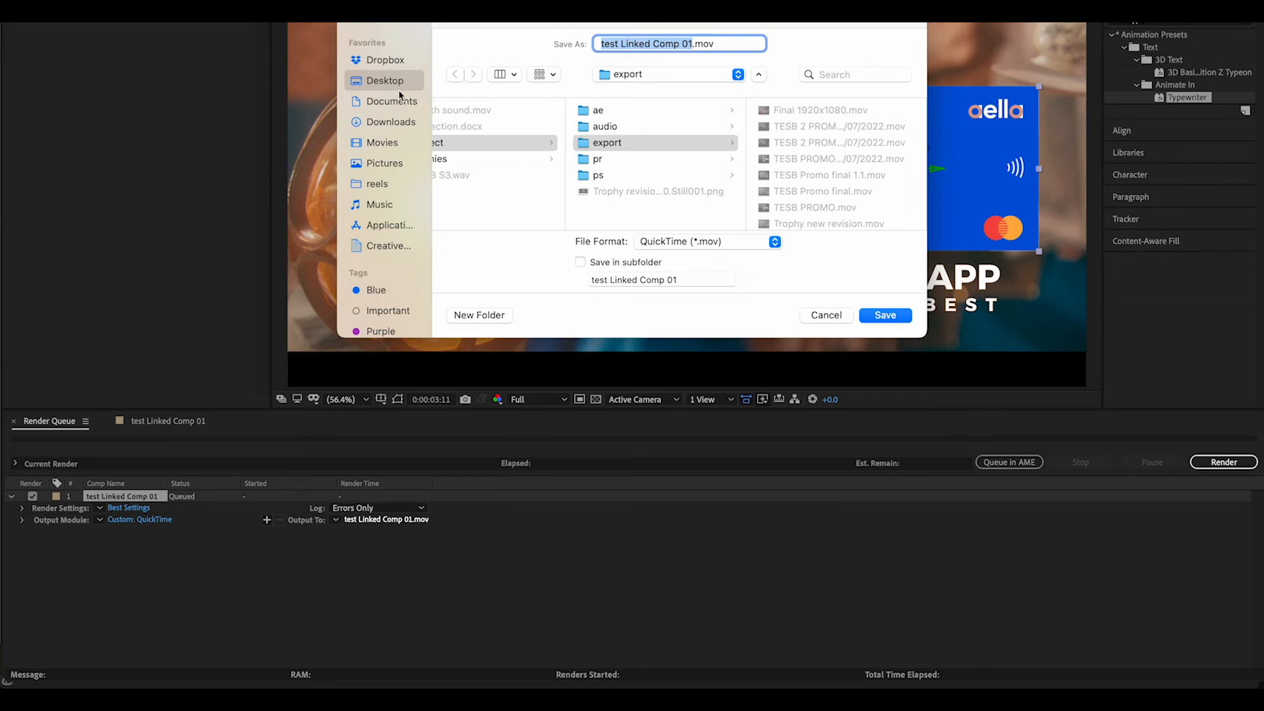
pyautogui.hscroll(-3, 504, 152)
pyautogui.scroll(-3, 505, 152)
pyautogui.click(470, 183)
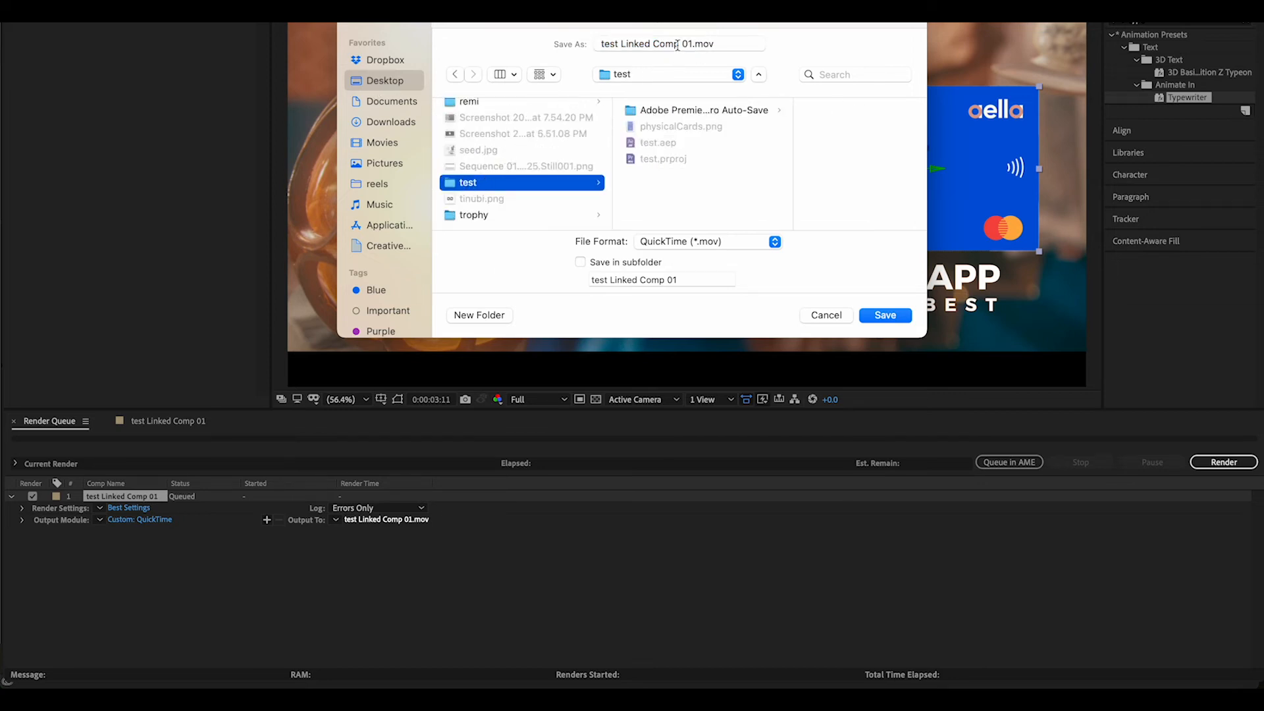
pyautogui.moveTo(693, 43); pyautogui.dragTo(618, 46)
pyautogui.press('BackSpace')
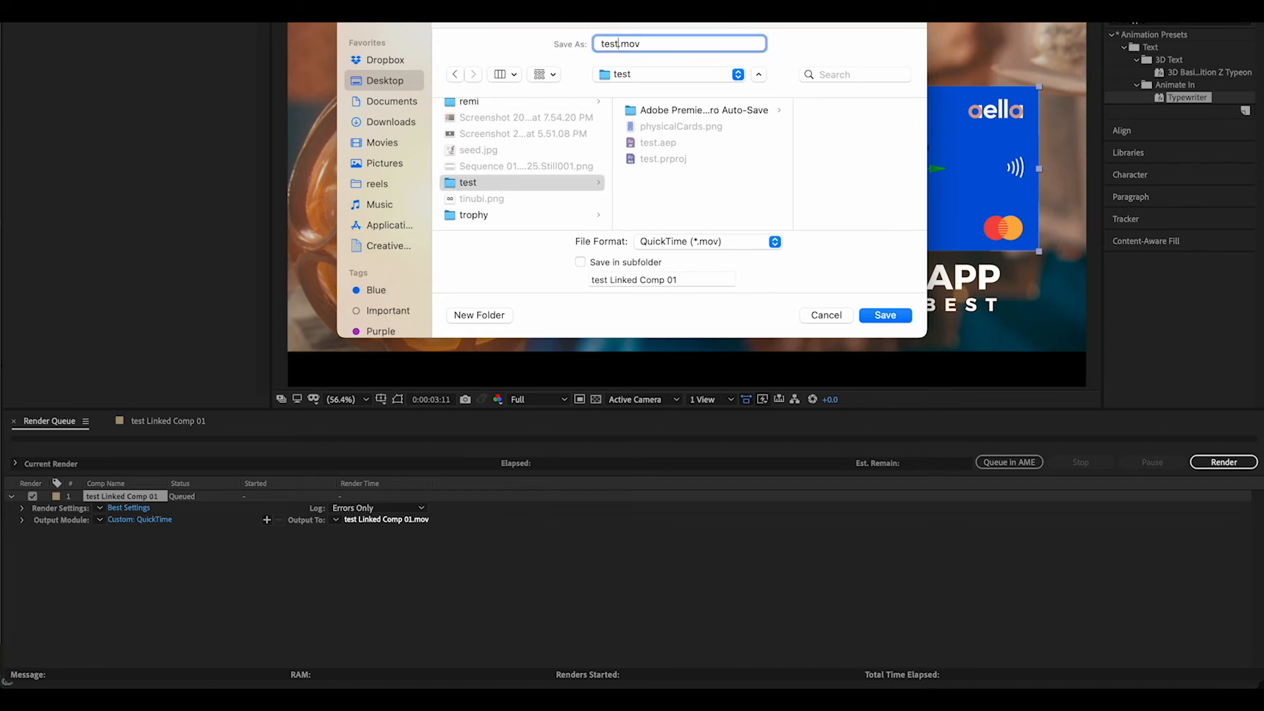
pyautogui.click(885, 315)
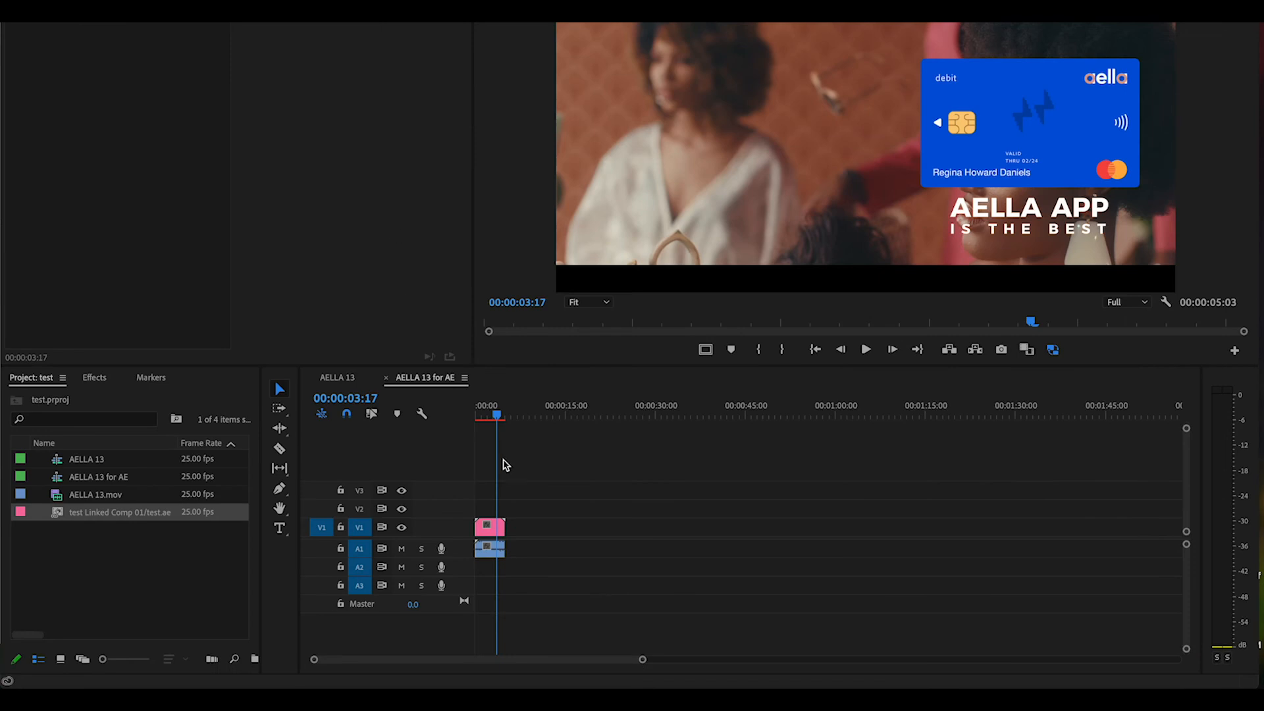
# Start Render and Replace for the linked composition clip on V1, with Sequence as the source
pyautogui.rightClick(499, 533)
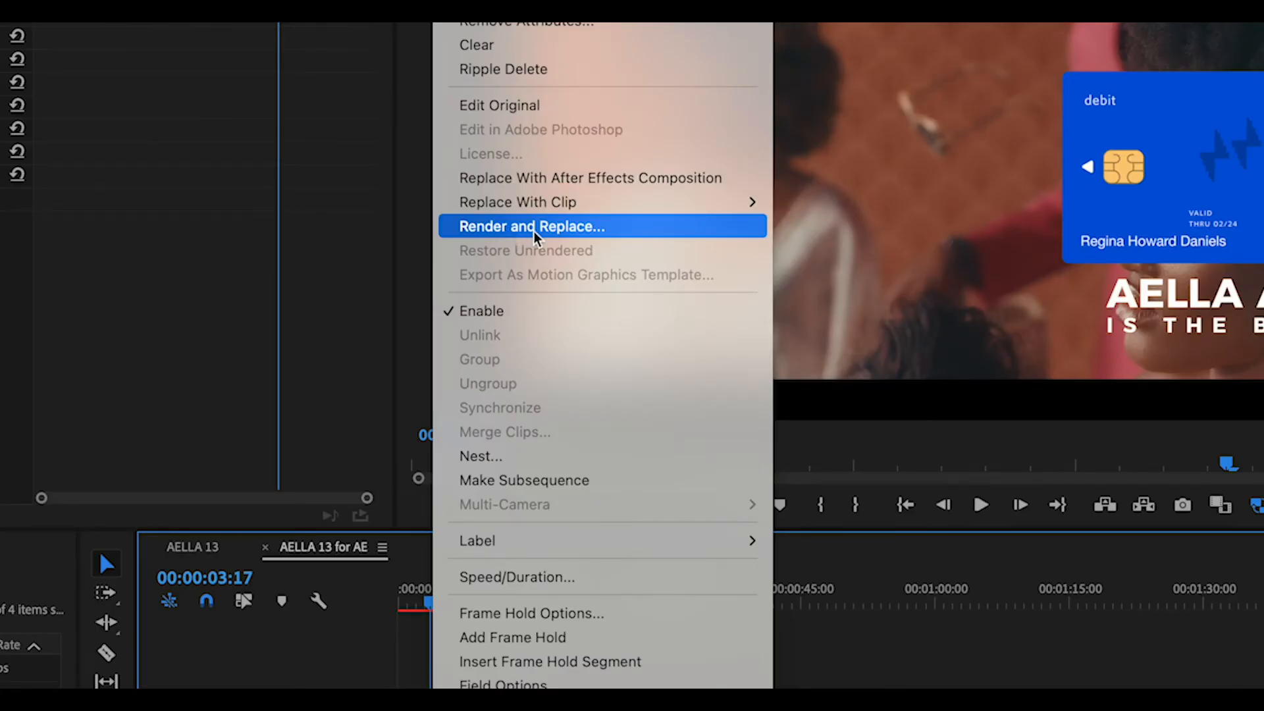
pyautogui.click(534, 230)
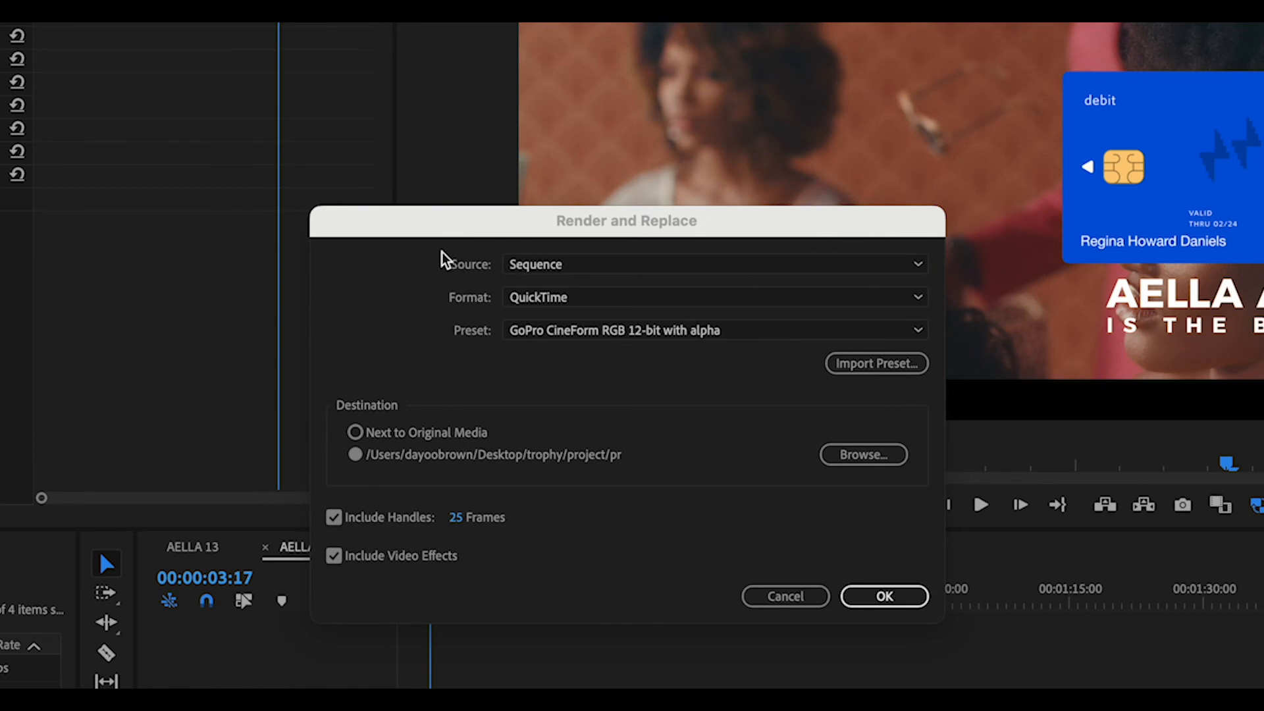
pyautogui.click(526, 264)
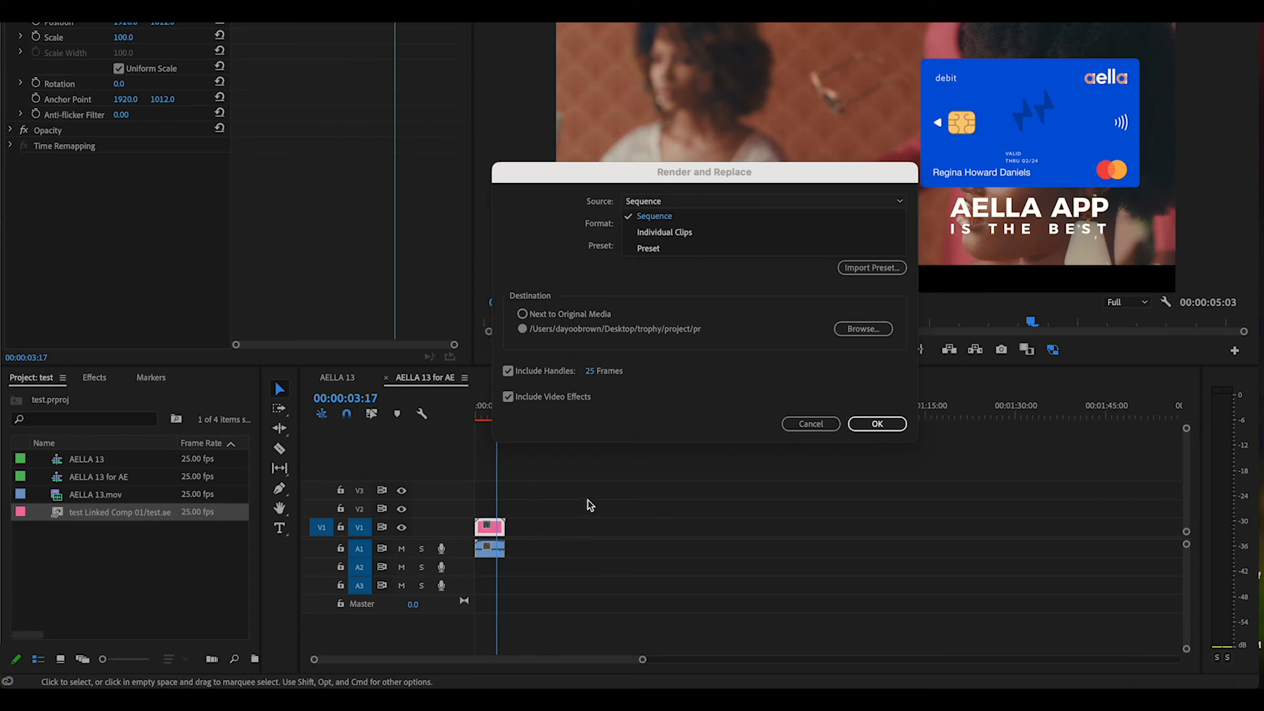
pyautogui.click(659, 217)
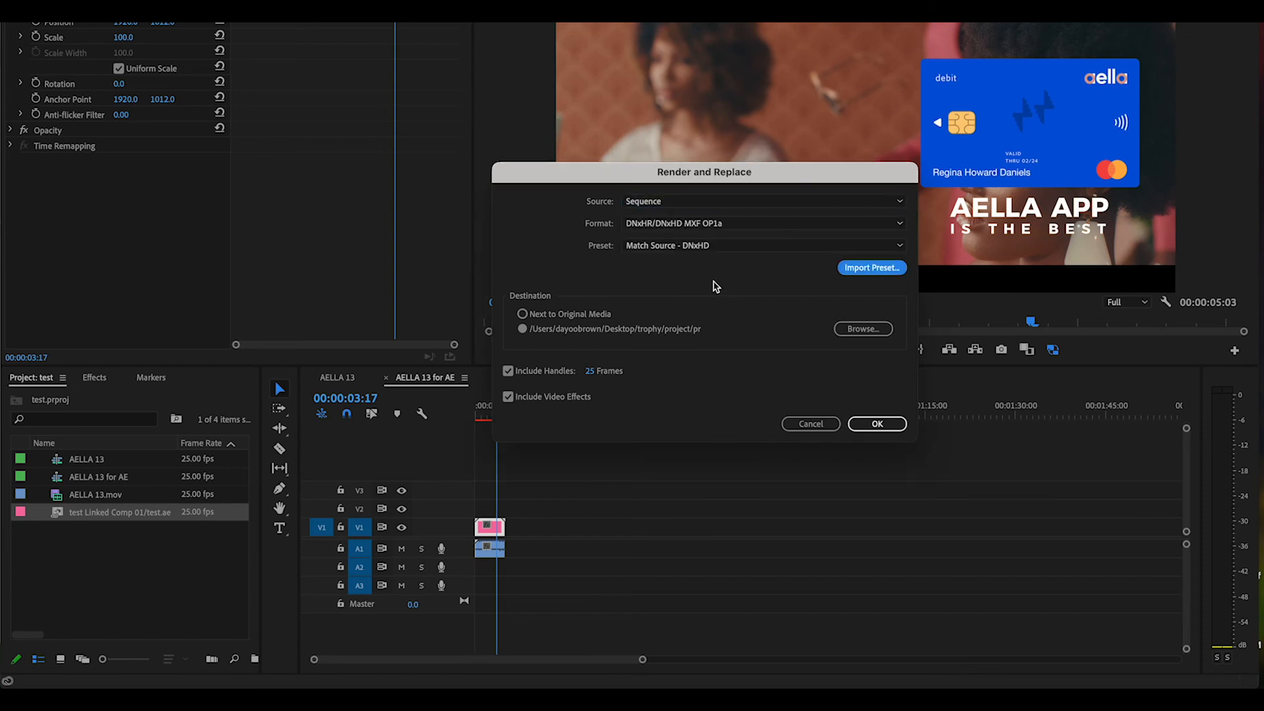
# Render and replace the clip as QuickTime with the Match Source - Apple ProRes 422 LT preset, saved next to the original media
pyautogui.click(692, 225)
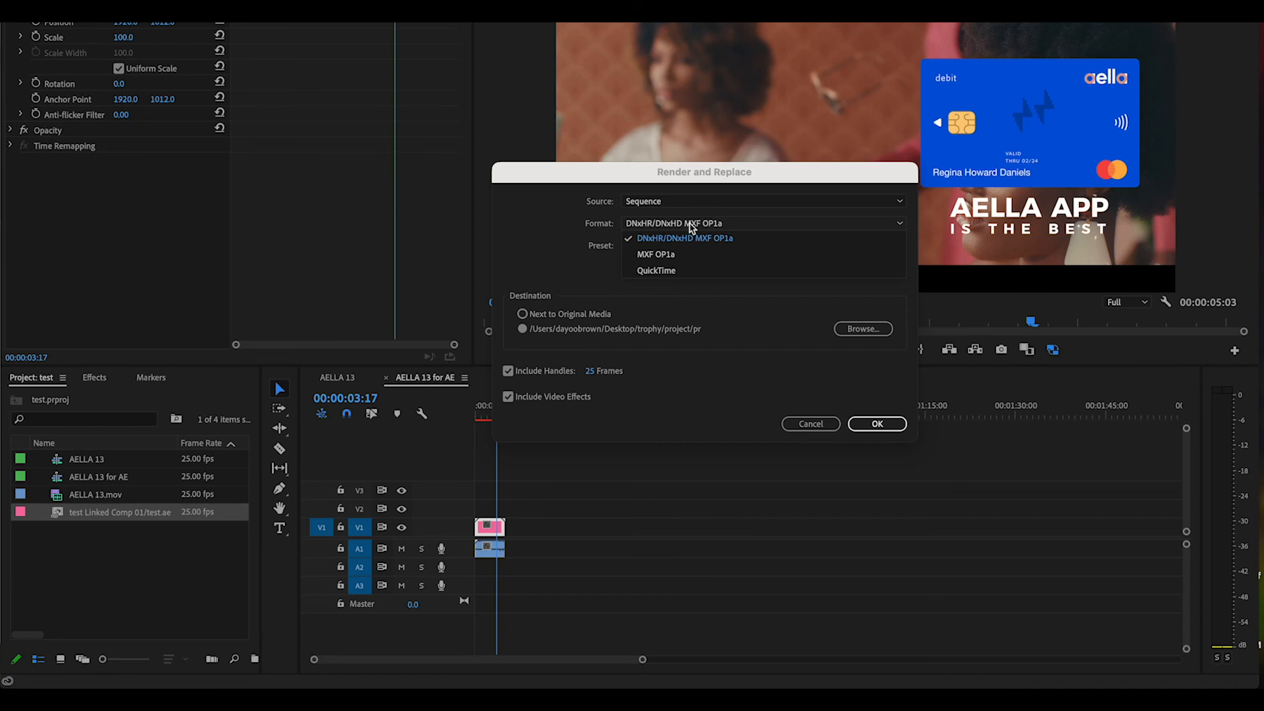
pyautogui.click(670, 272)
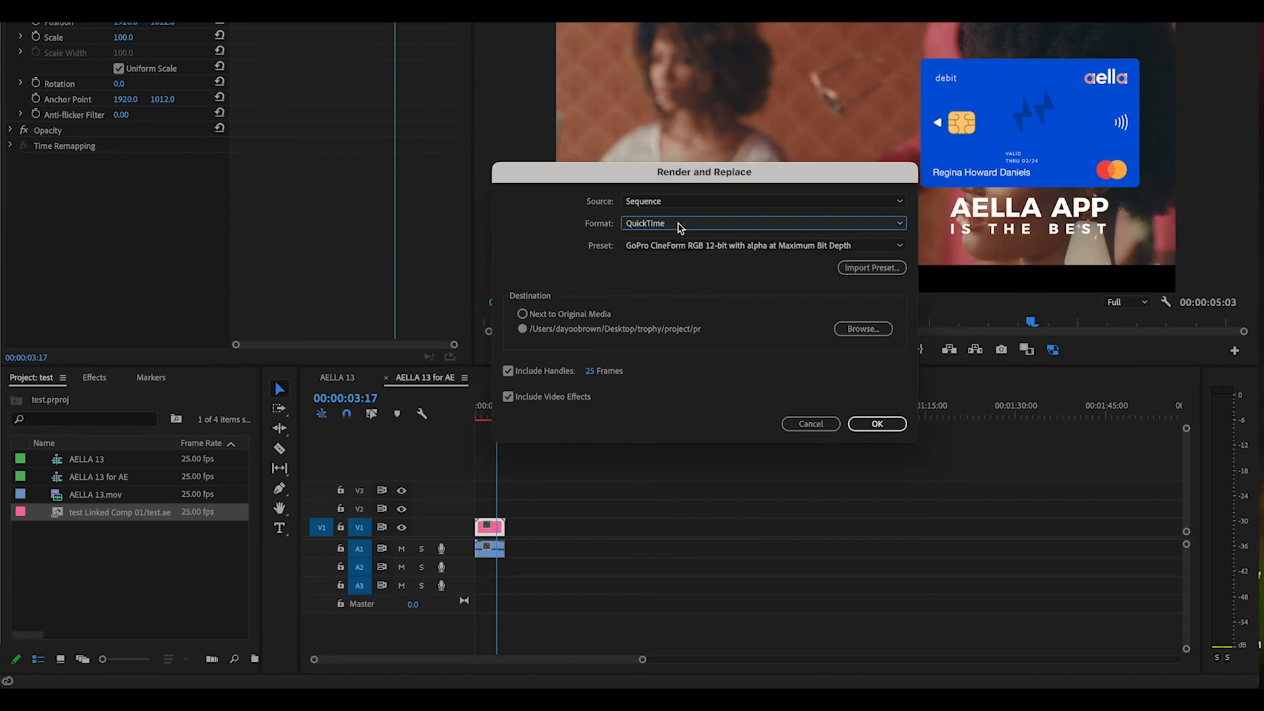
pyautogui.click(734, 247)
pyautogui.click(683, 310)
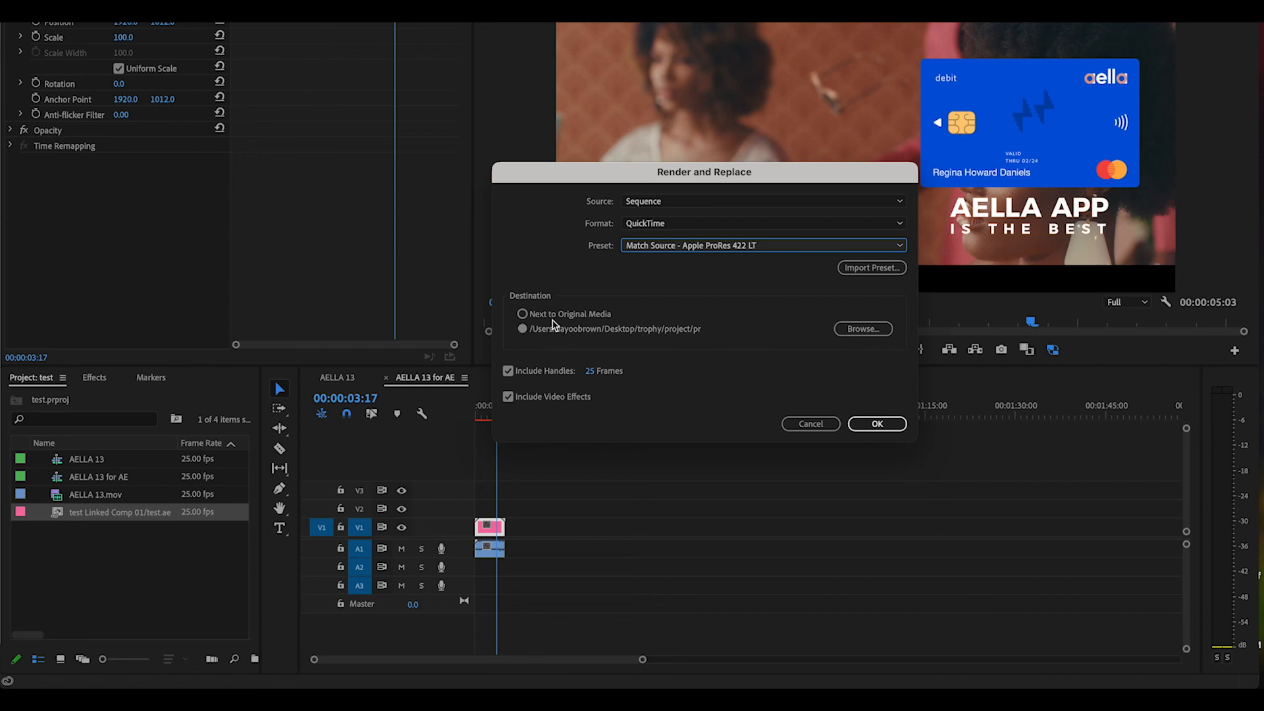
pyautogui.click(600, 320)
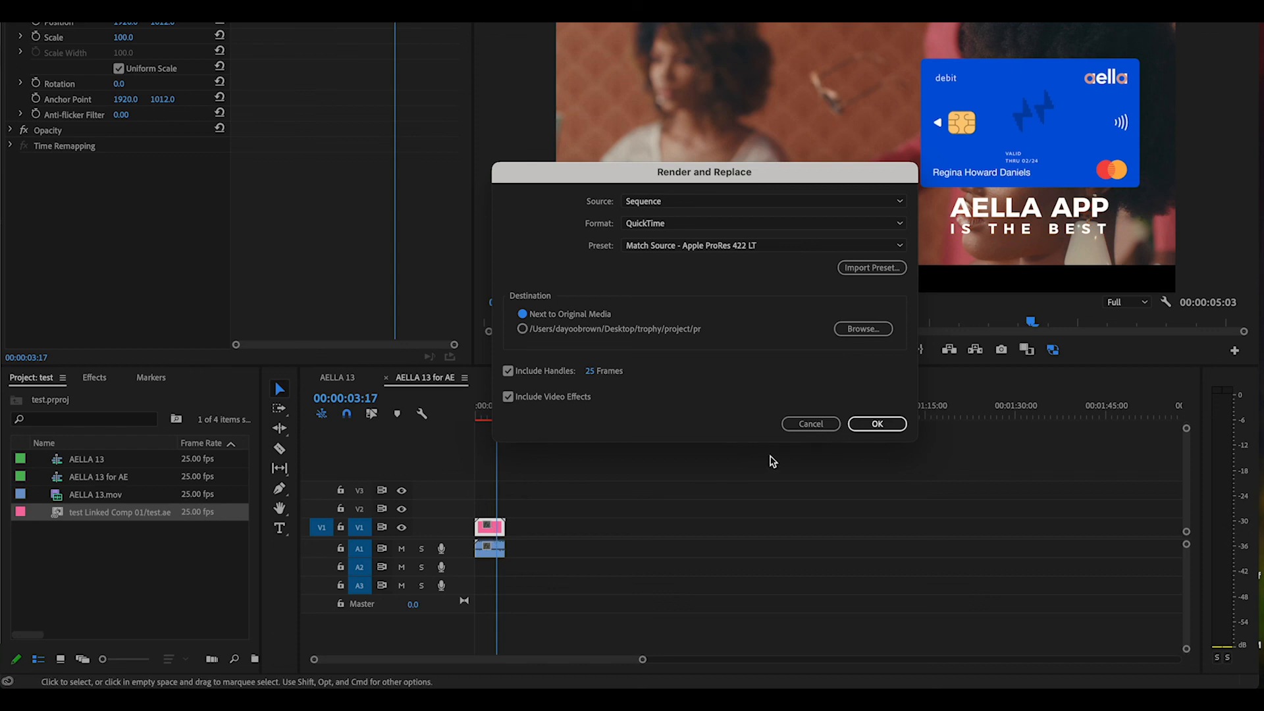
pyautogui.click(877, 424)
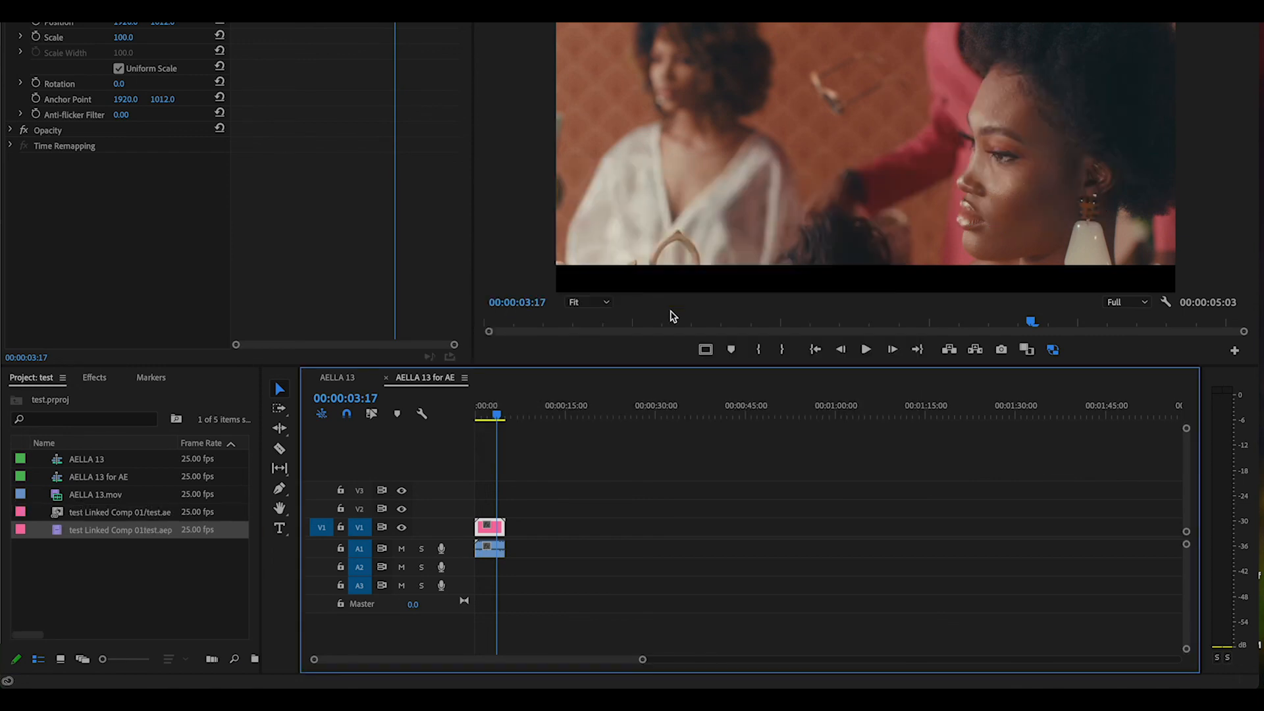
# Open the replaced V1 clip in the Source Monitor and scrub through the sequence to check the rendered result
pyautogui.click(540, 534)
pyautogui.click(491, 529)
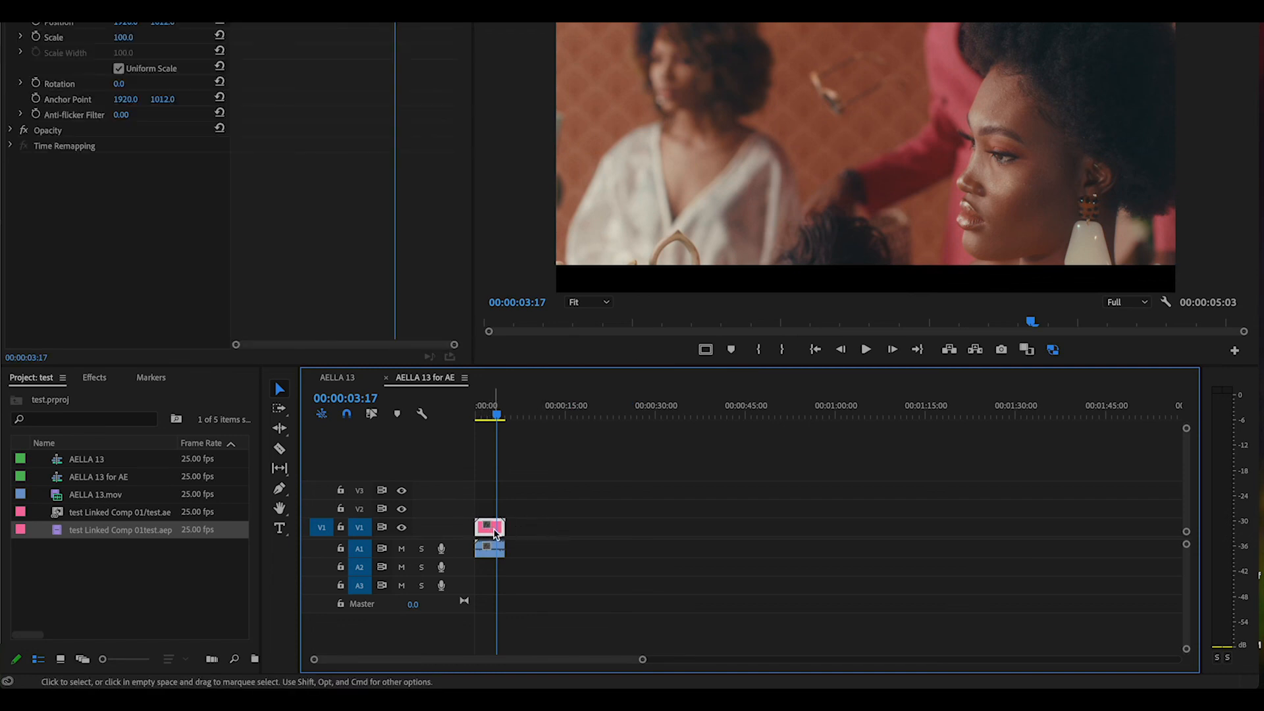
pyautogui.doubleClick(493, 529)
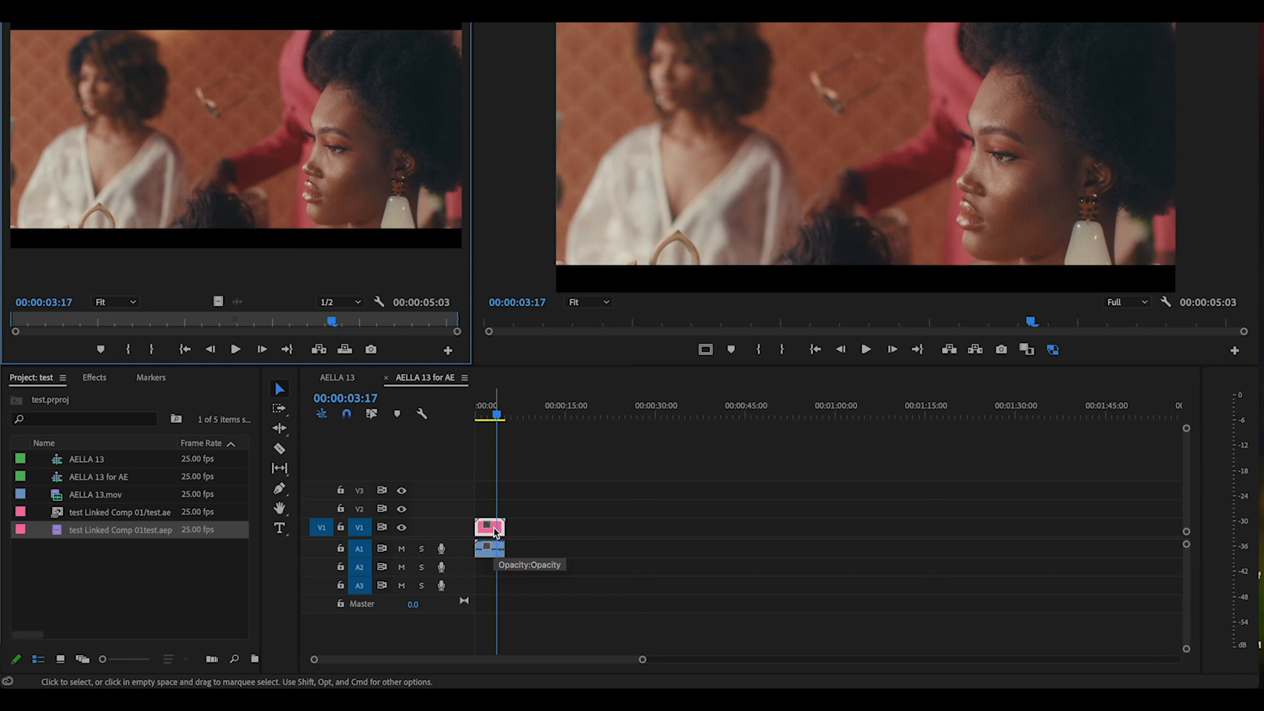
pyautogui.moveTo(480, 417); pyautogui.dragTo(503, 445)
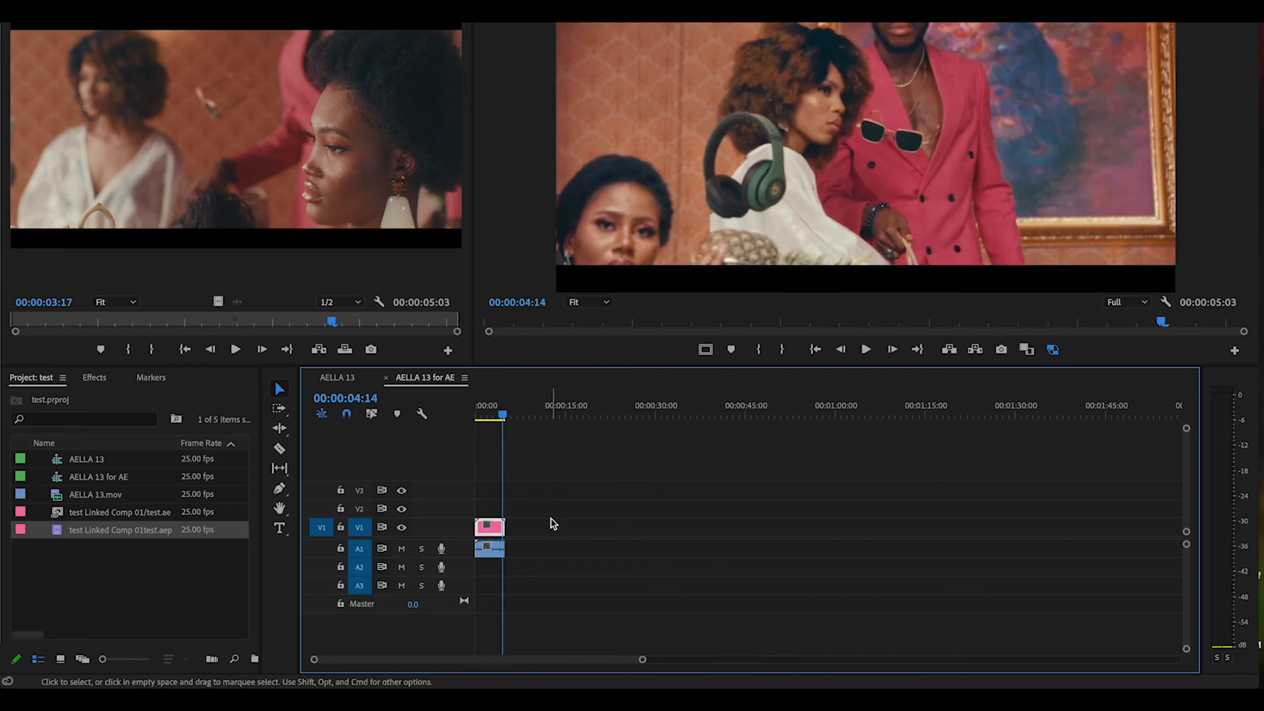